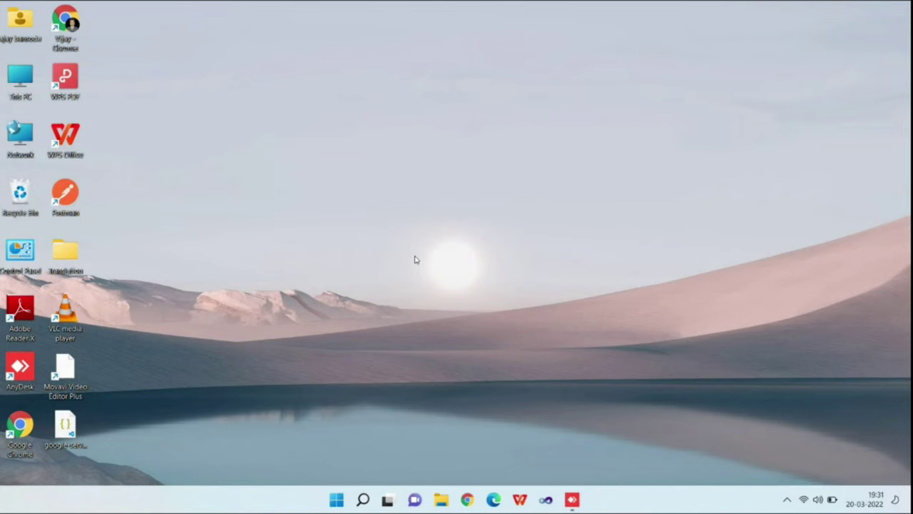
Step: Search 'visu' in the Start menu and launch Microsoft Visual Studio 2010
key("super")
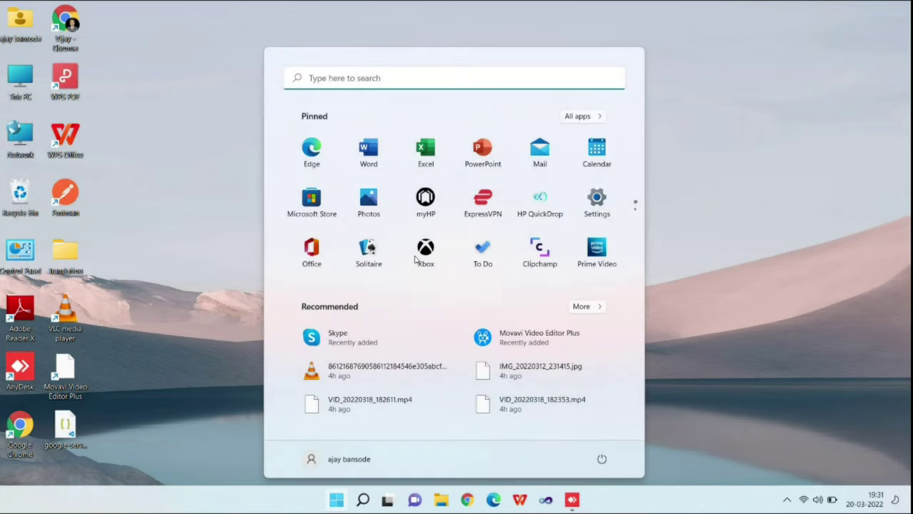
type("visu")
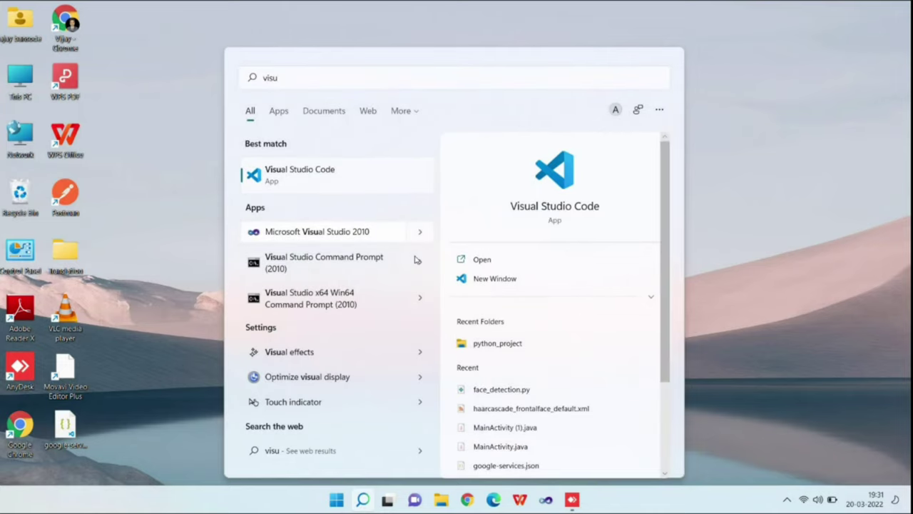
left_click(414, 232)
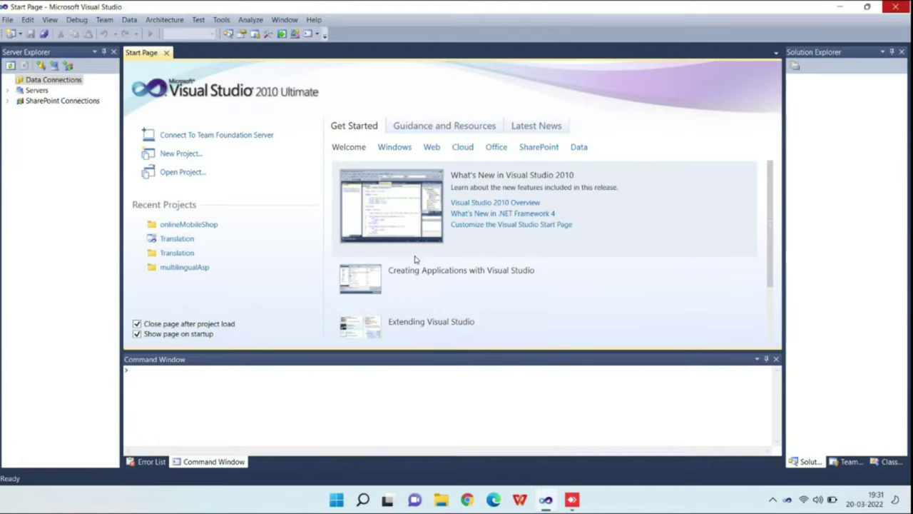
Step: Close the Visual Studio 2010 window with Alt+F4
key("alt+F4")
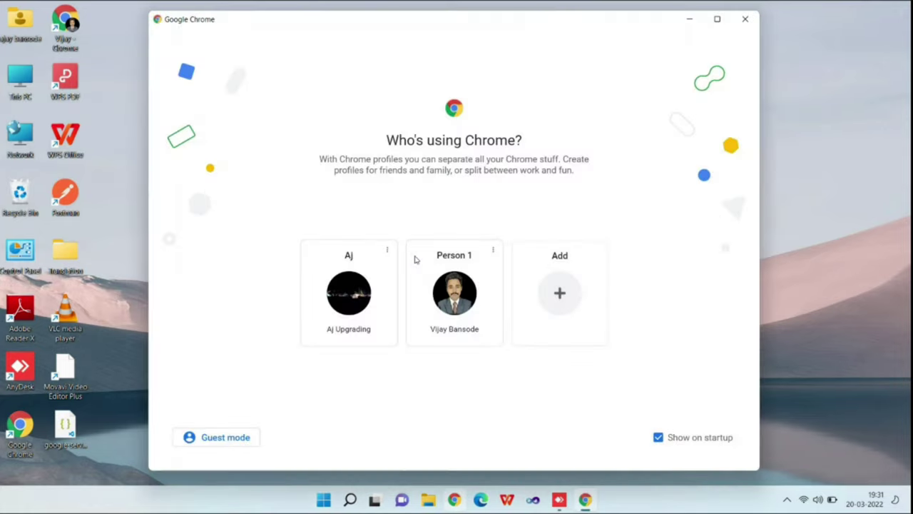
Step: Continue with the first Chrome profile and search Google for 'visual studio 2019 download'
key("Return")
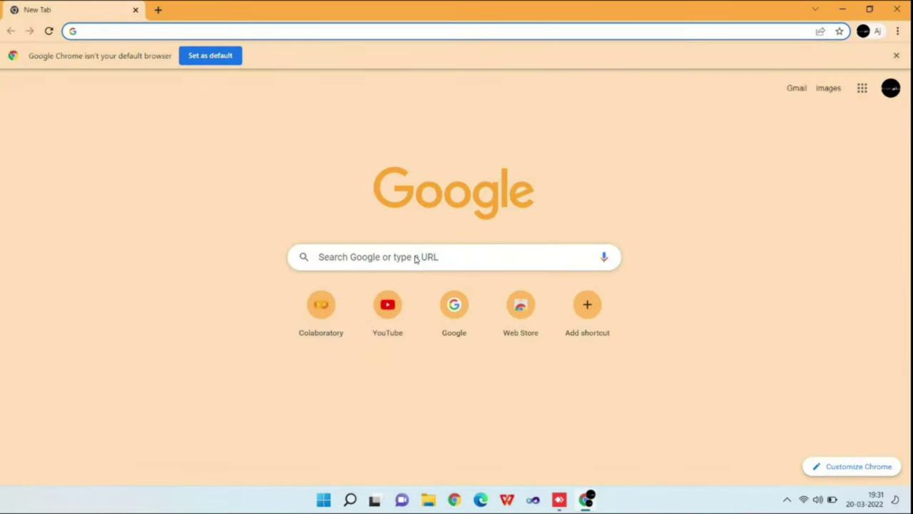
type("v")
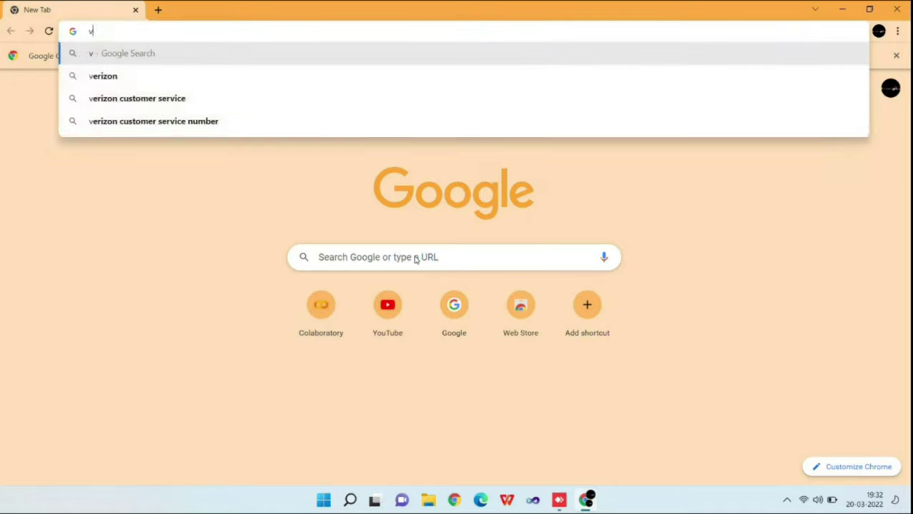
type("isual")
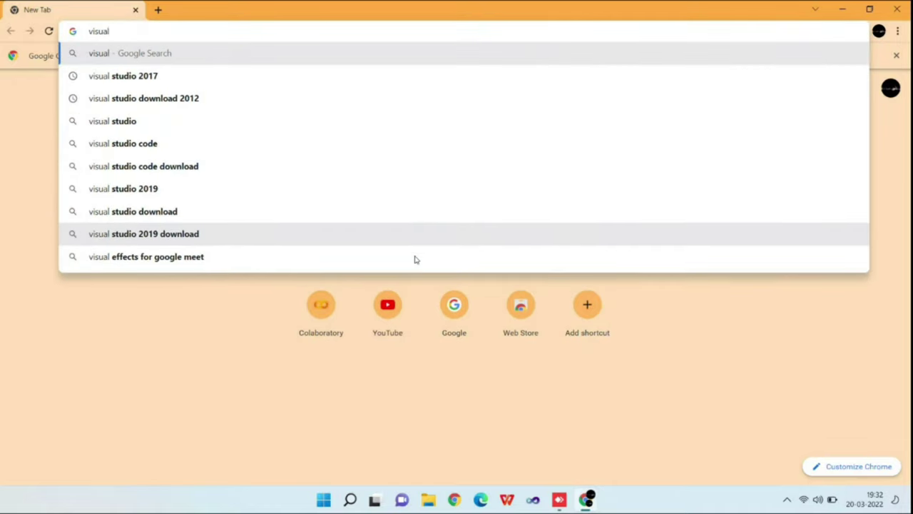
type(" st")
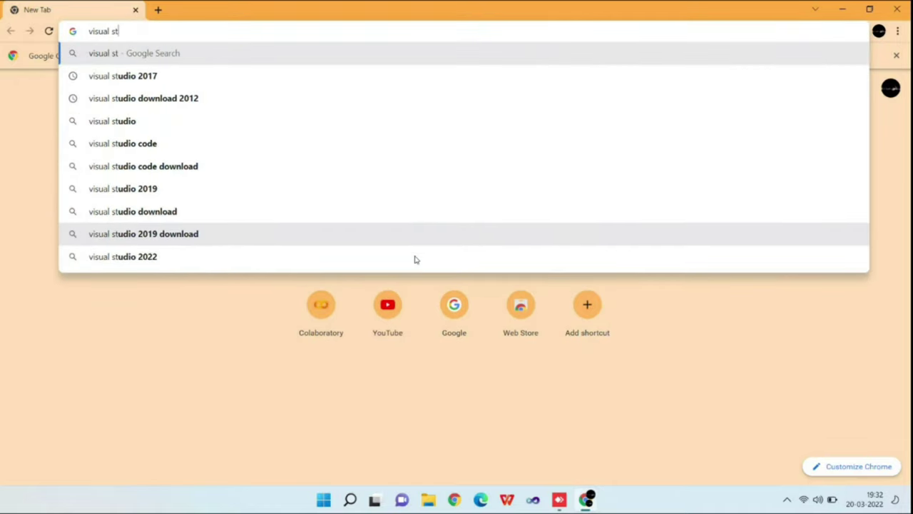
type("udio 2")
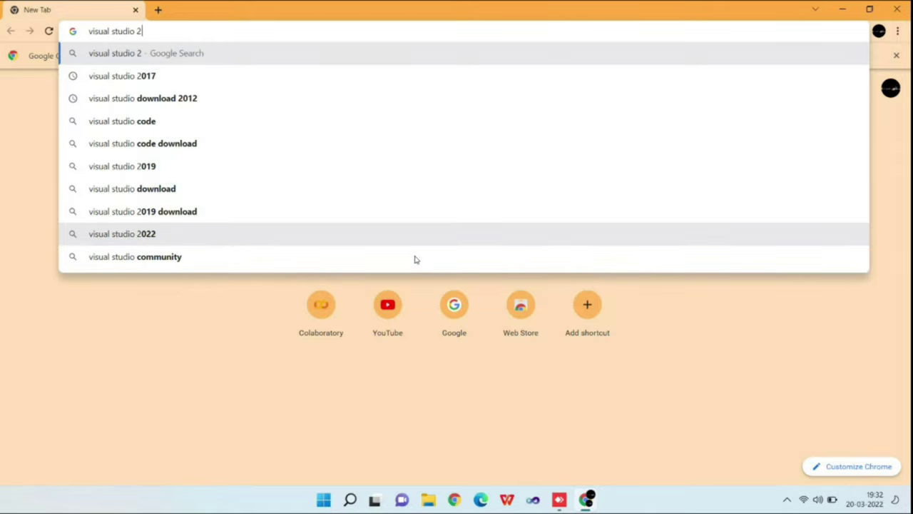
type("019")
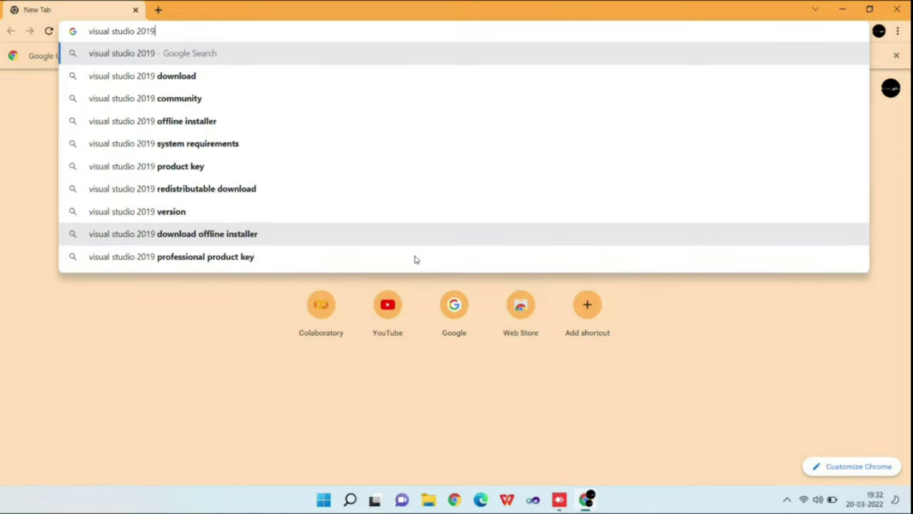
key("Down")
key("Return")
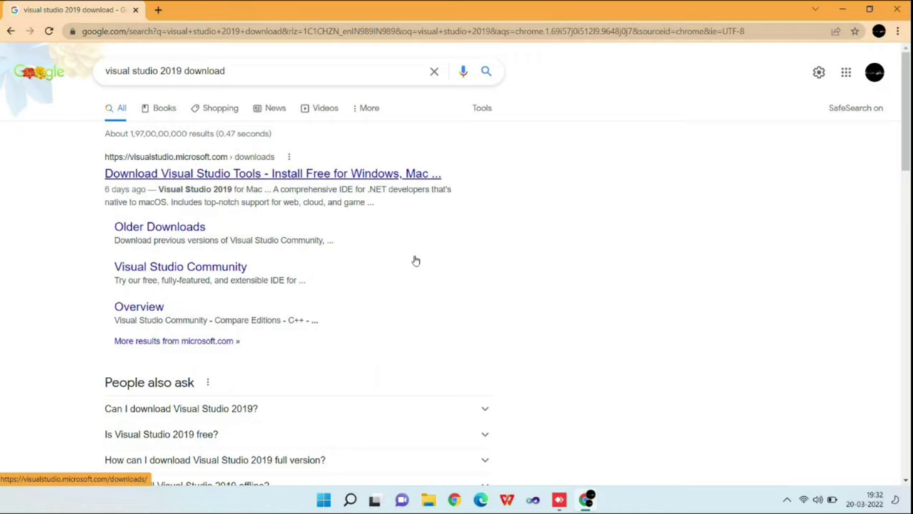
Step: Open the Visual Studio downloads result and scroll down to the Older Downloads link
left_click(416, 261)
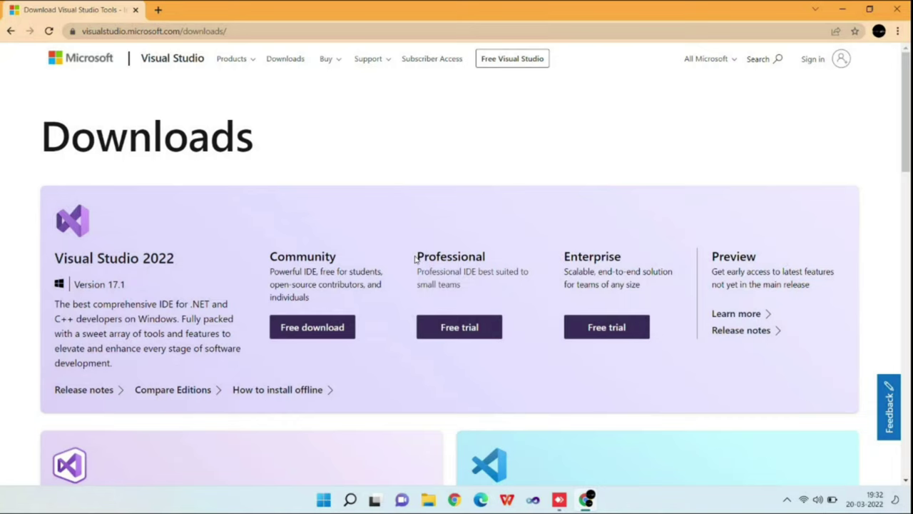
scroll(415, 259, "down", 2)
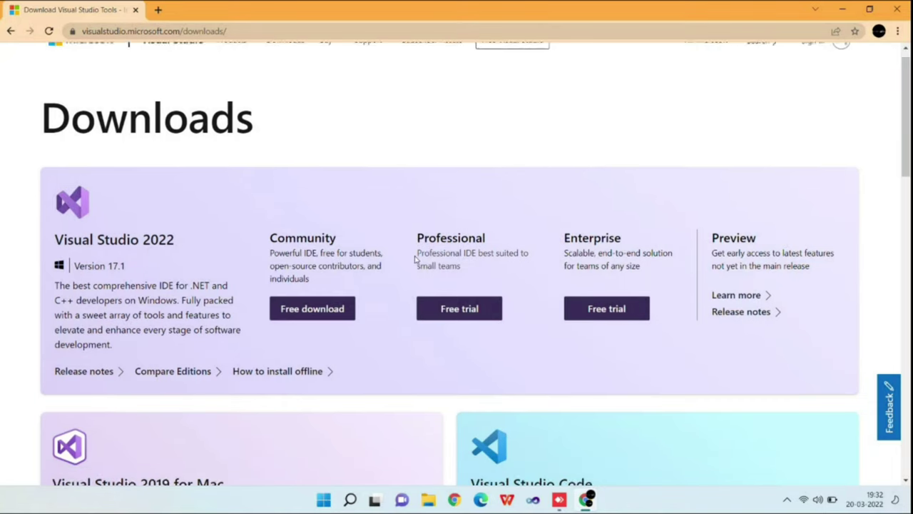
scroll(416, 259, "down", 1)
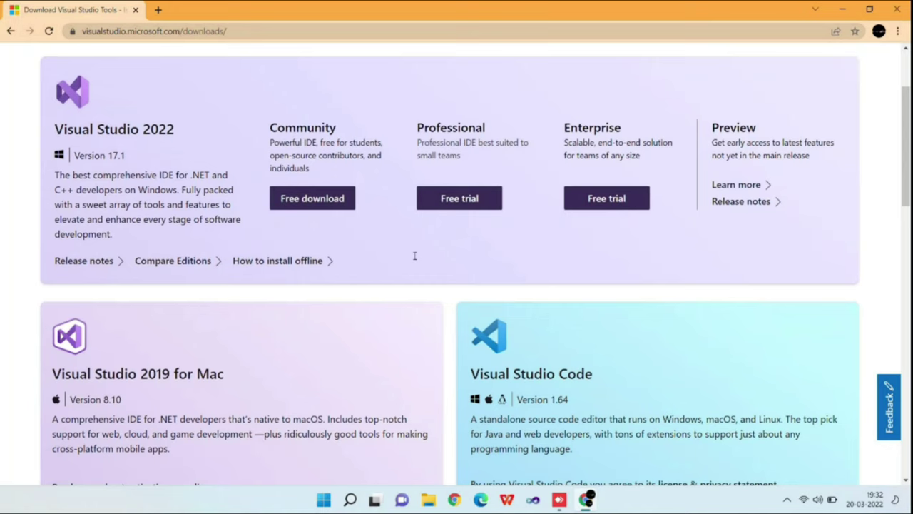
scroll(414, 256, "down", 3)
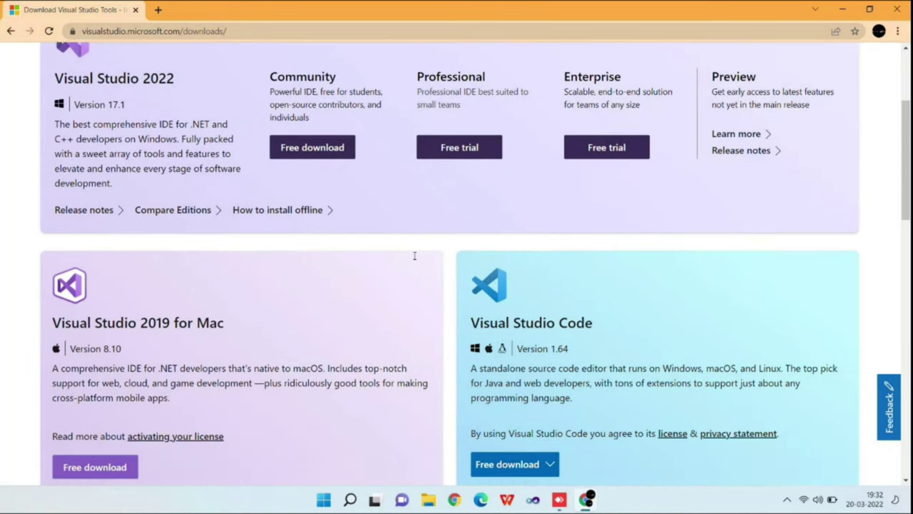
scroll(416, 259, "down", 3)
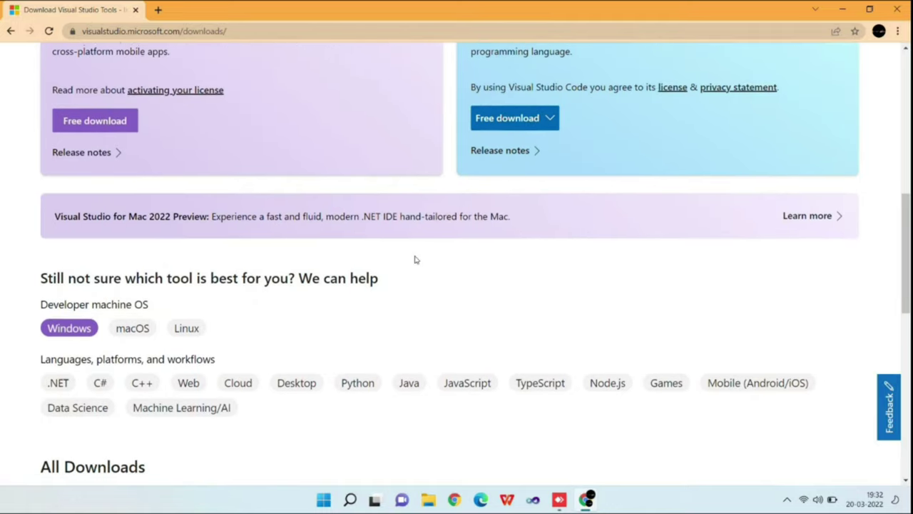
scroll(416, 260, "down", 2)
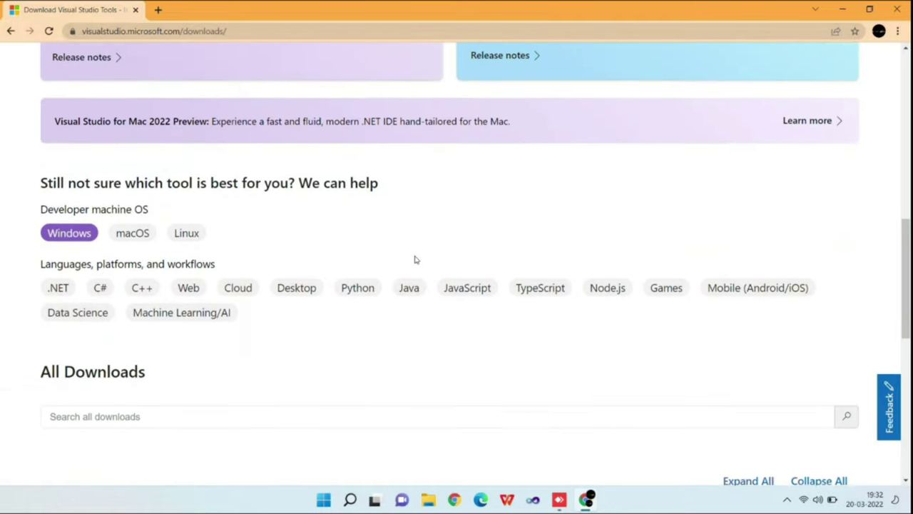
scroll(415, 258, "down", 3)
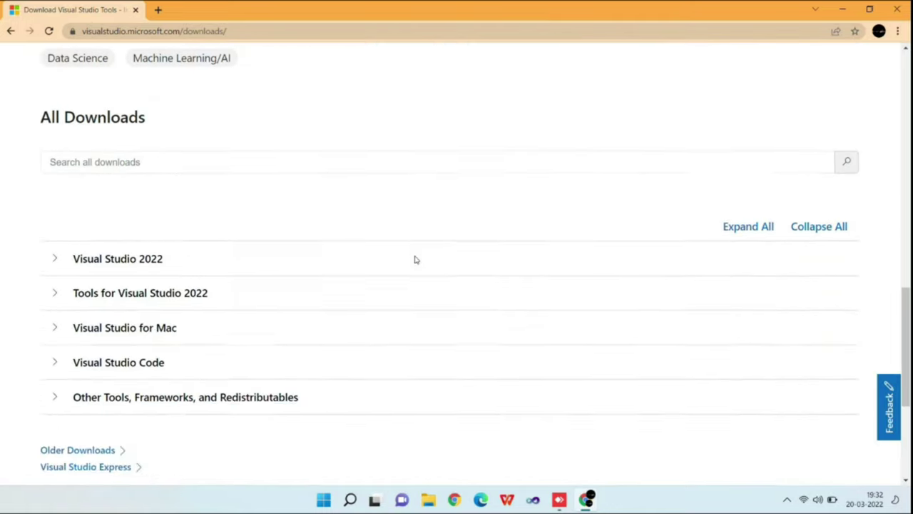
scroll(416, 260, "down", 1)
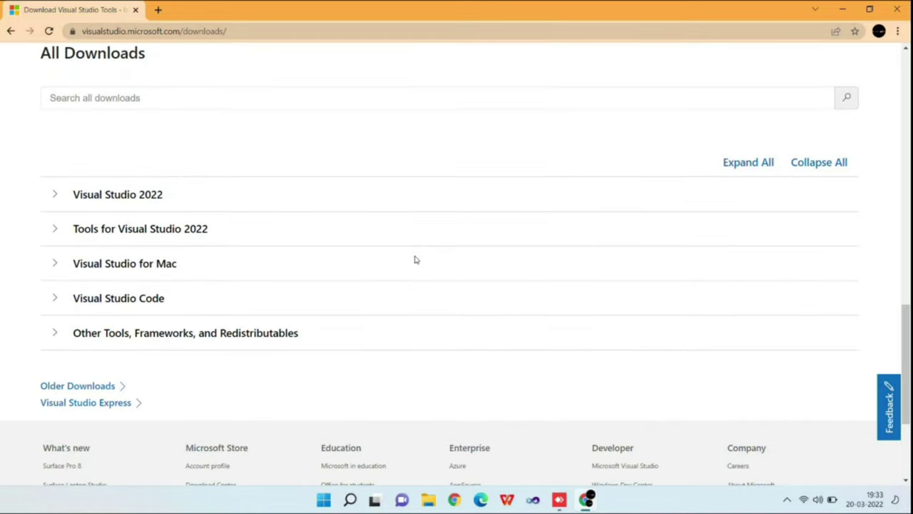
scroll(415, 260, "down", 1)
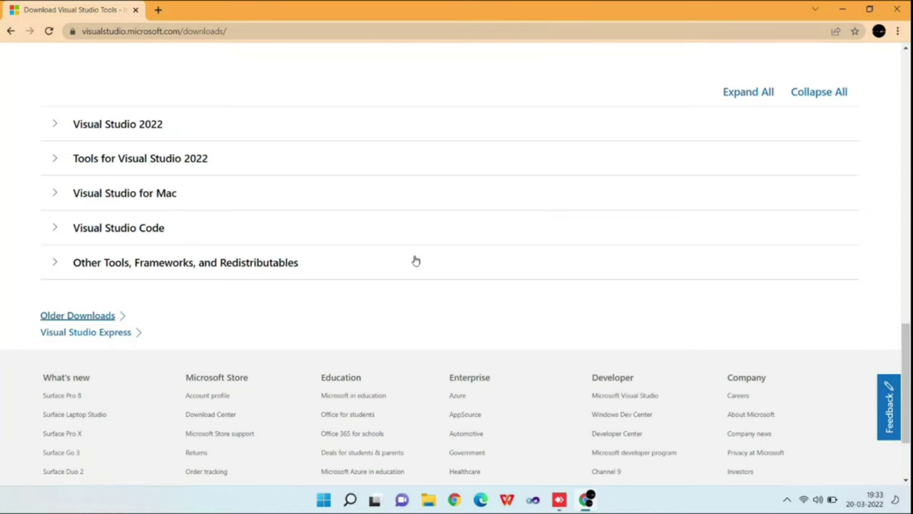
key("Tab")
Step: Go to the Older Downloads page and expand its 2019 section
key("Return")
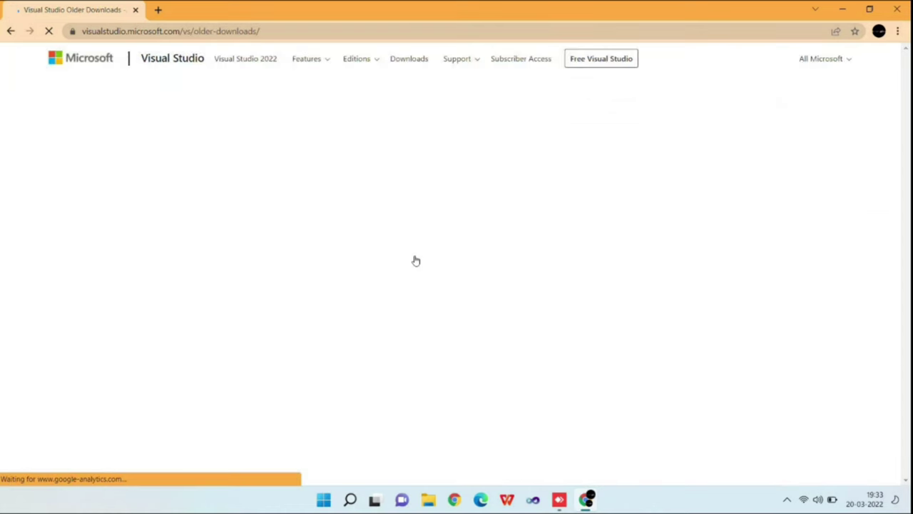
scroll(416, 260, "down", 1)
scroll(416, 260, "down", 3)
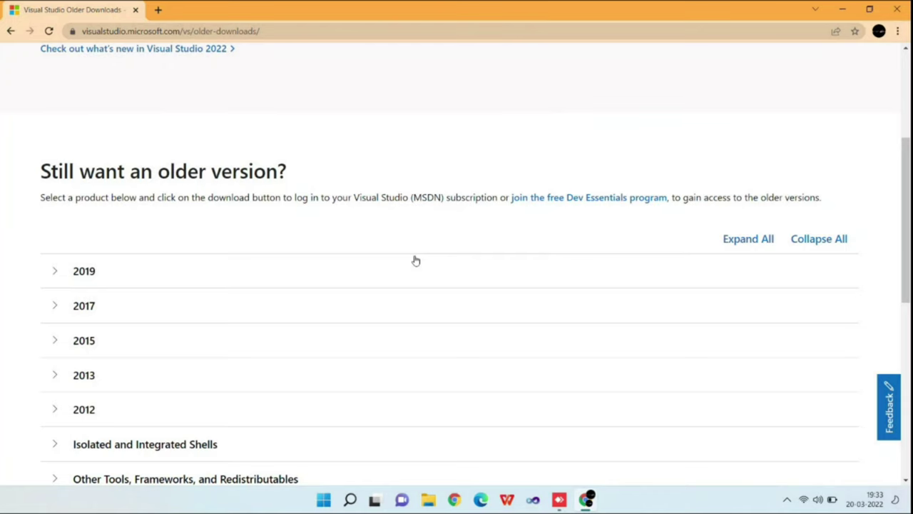
left_click(416, 260)
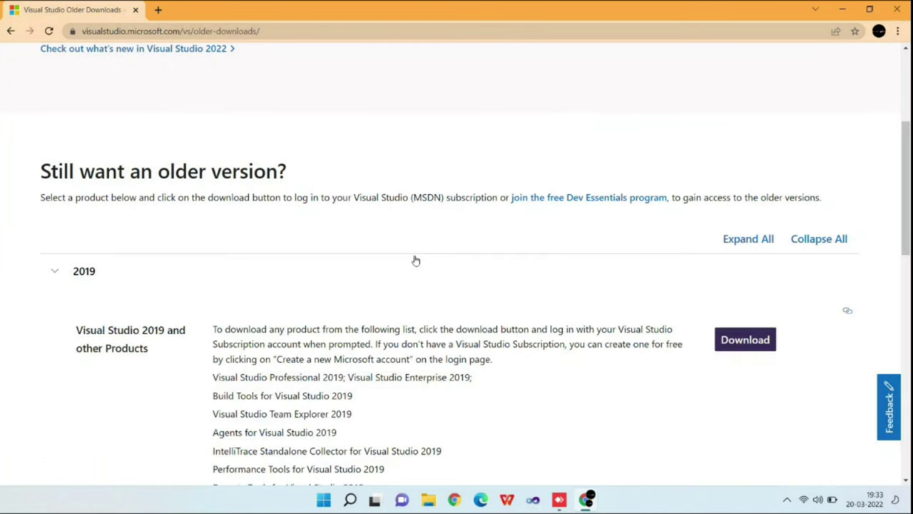
scroll(416, 260, "down", 2)
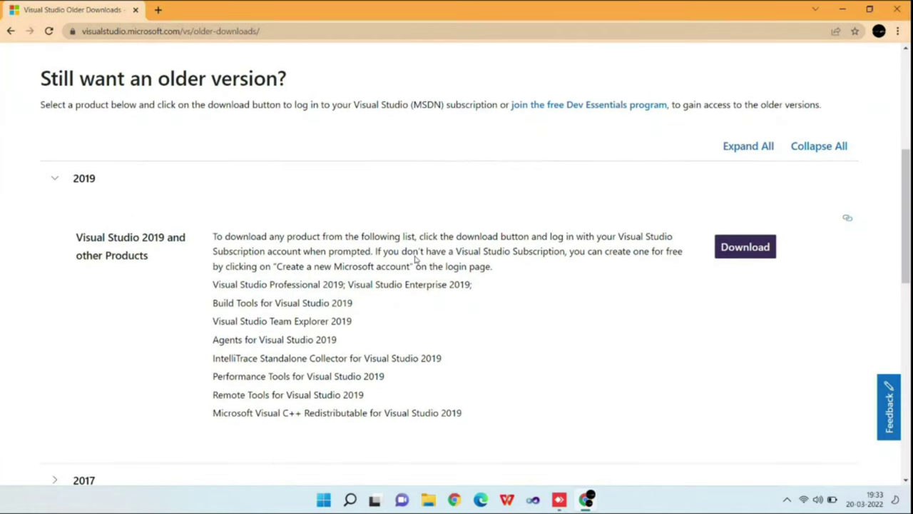
scroll(416, 260, "down", 1)
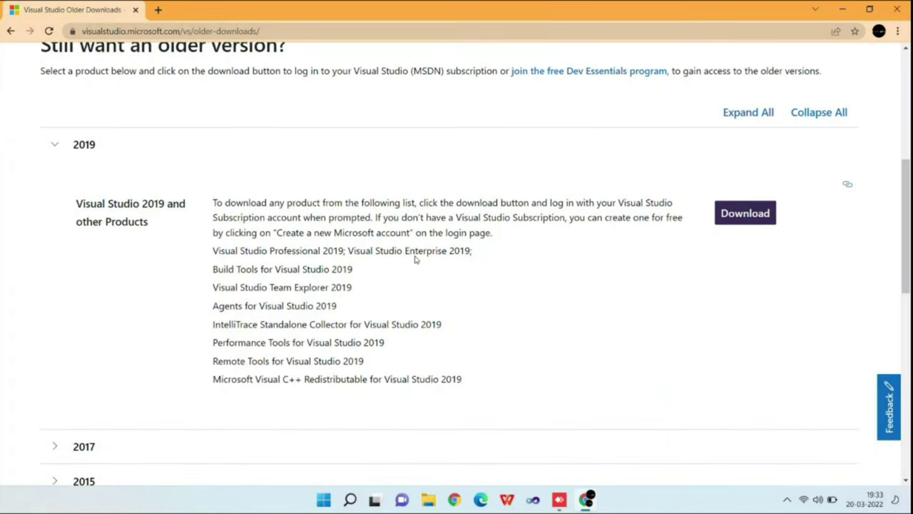
Step: Start the Visual Studio 2019 download, bringing up the Microsoft account sign-in
scroll(416, 261, "down", 1)
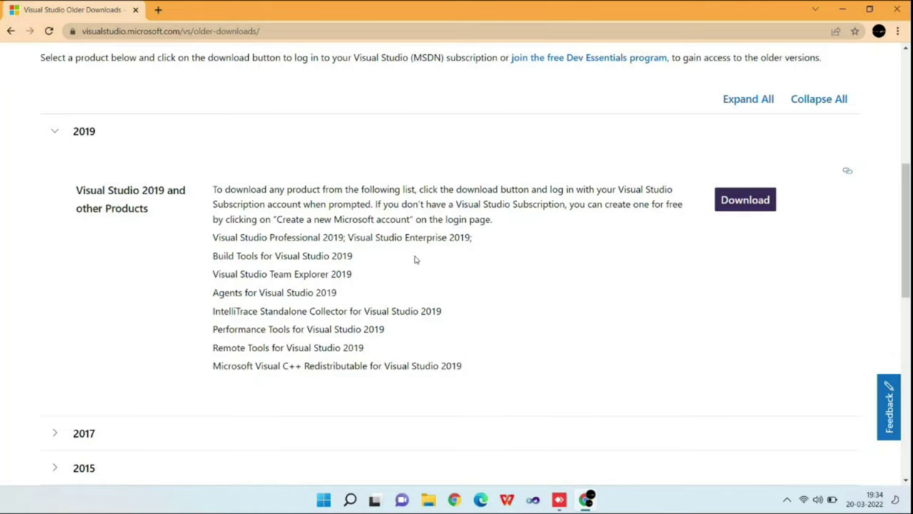
key("Return")
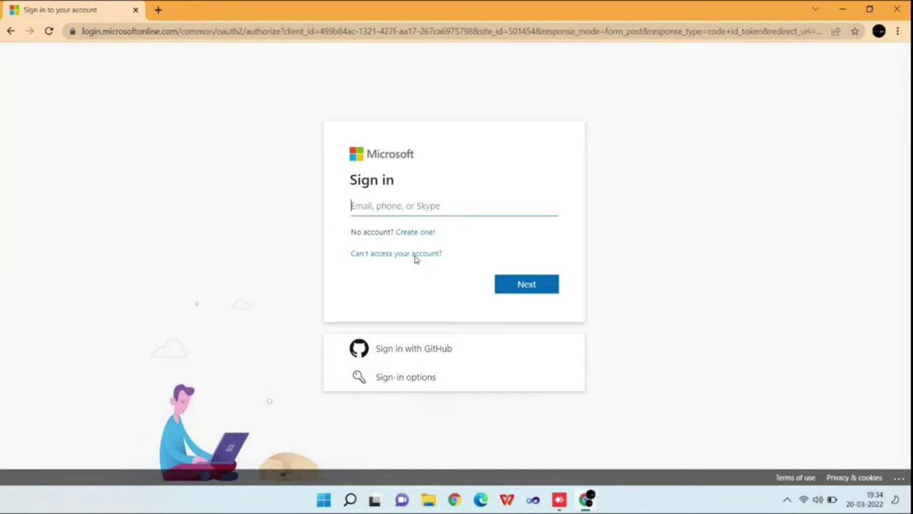
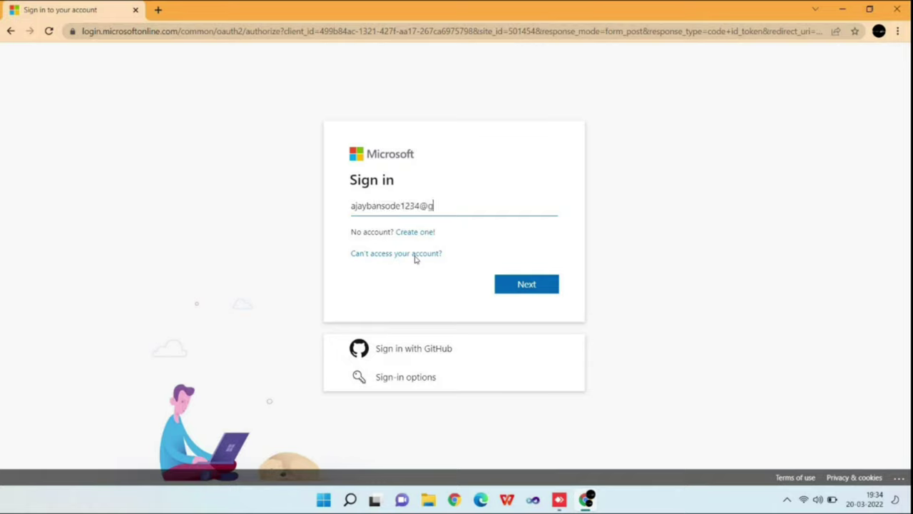
Step: Enter the account e-mail, request a single-use sign-in code, and open a new tab
key("Return")
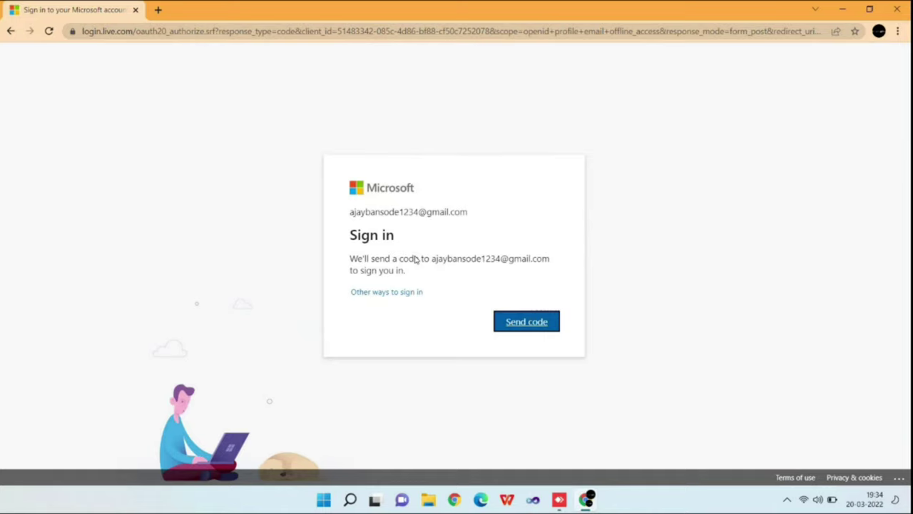
key("Return")
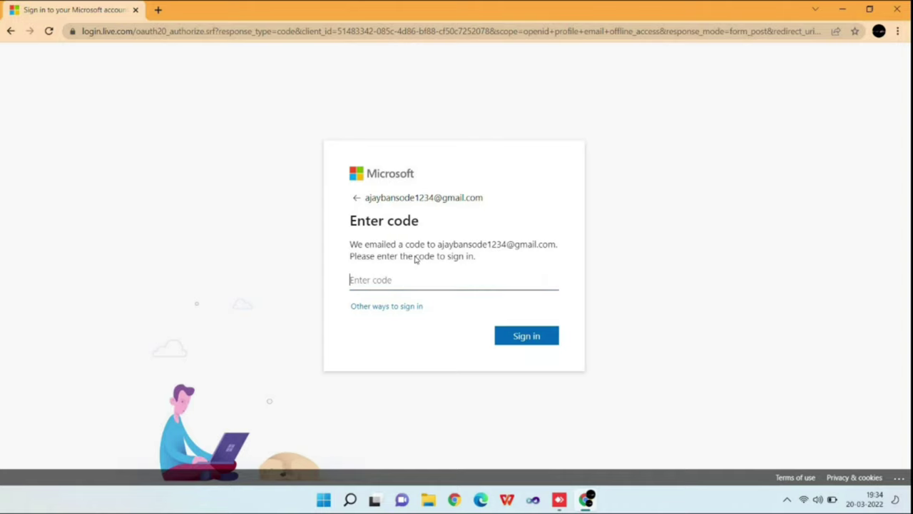
key("ctrl+t")
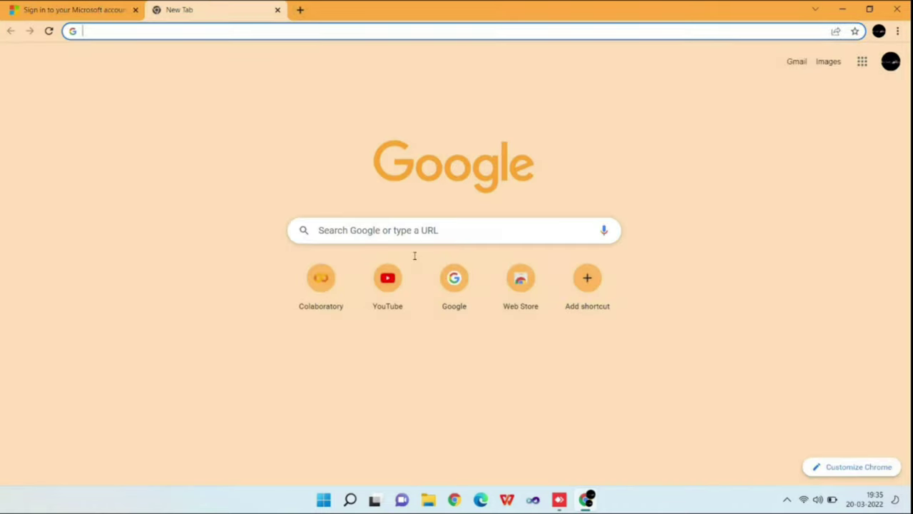
Step: Open Gmail and copy the single-use code from the Microsoft account email
key("Tab")
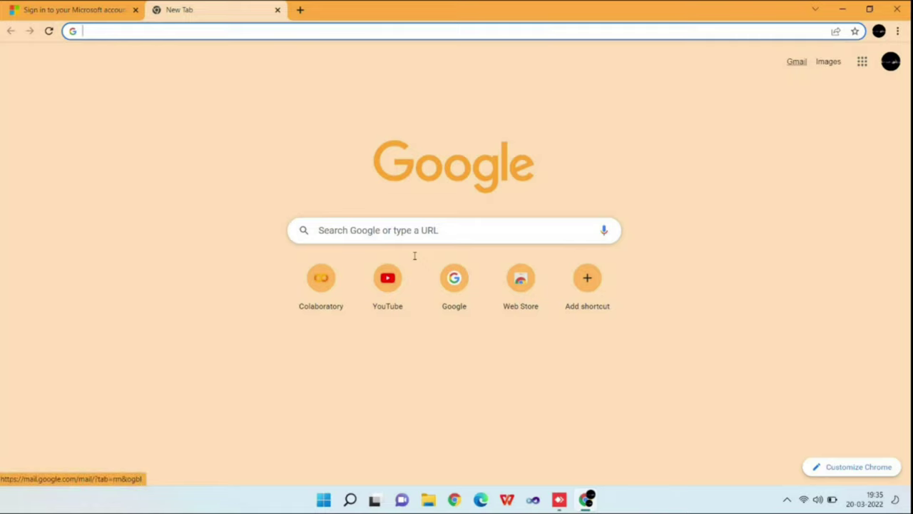
key("Return")
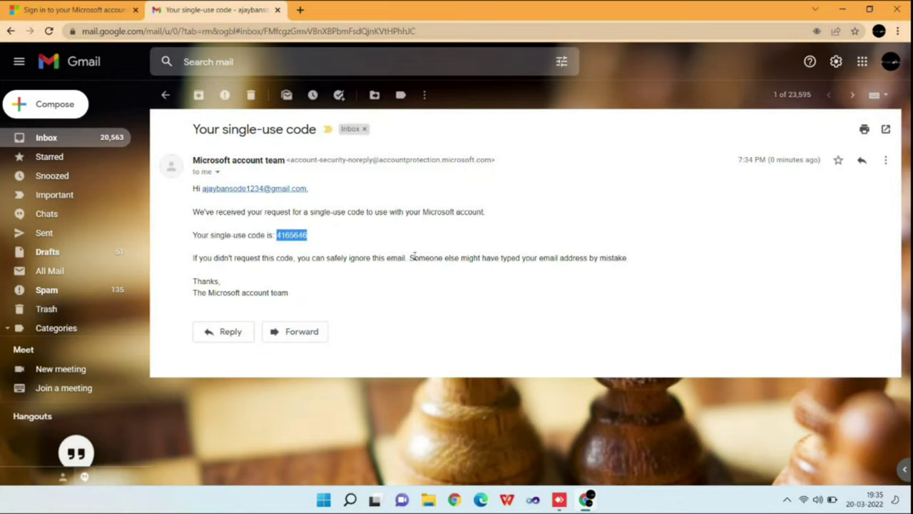
key("ctrl+c")
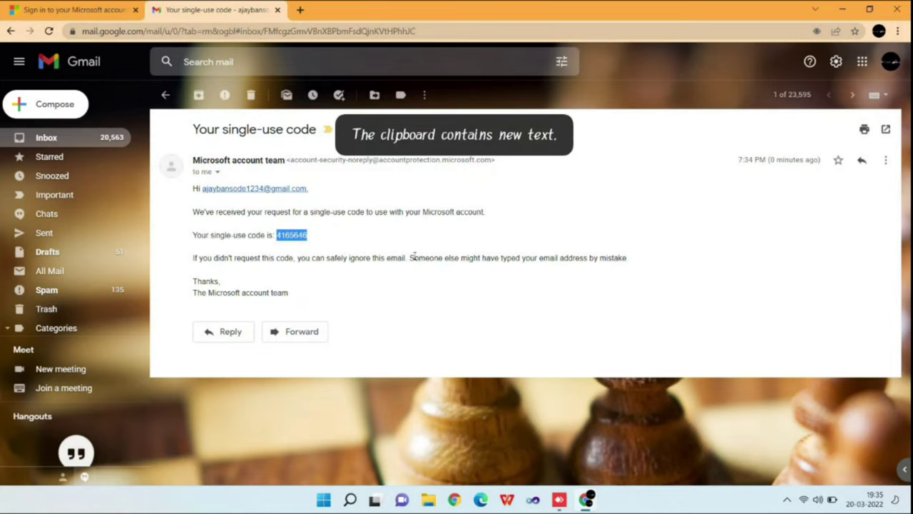
Step: Paste the emailed code on the sign-in page, sign in, and stay signed in
key("ctrl+shift+Tab")
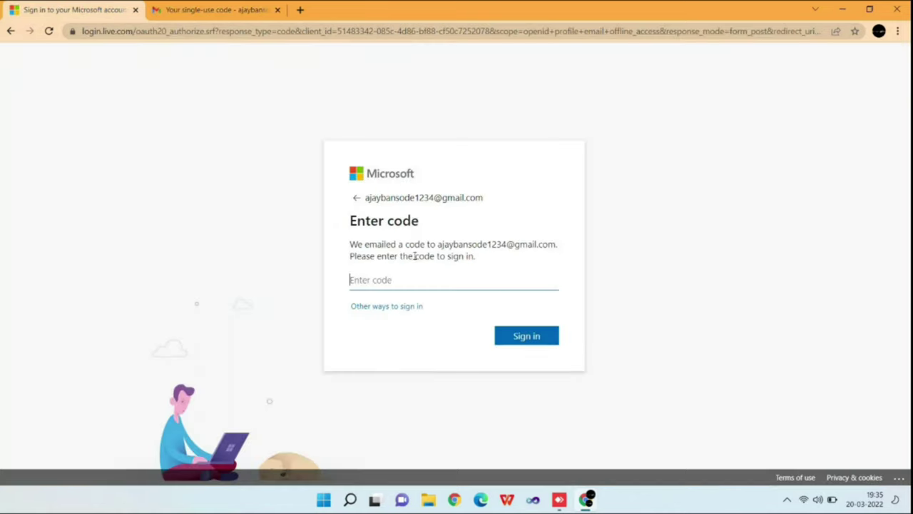
key("ctrl+v")
key("Return")
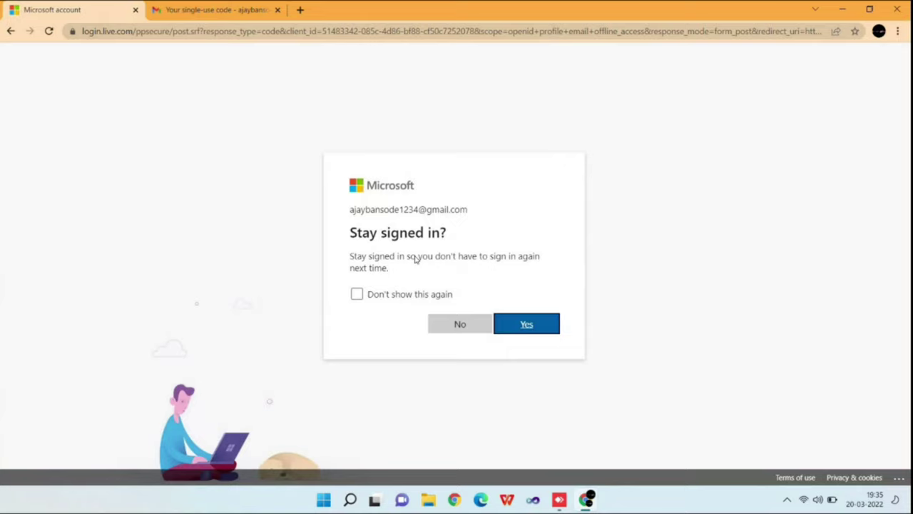
key("Return")
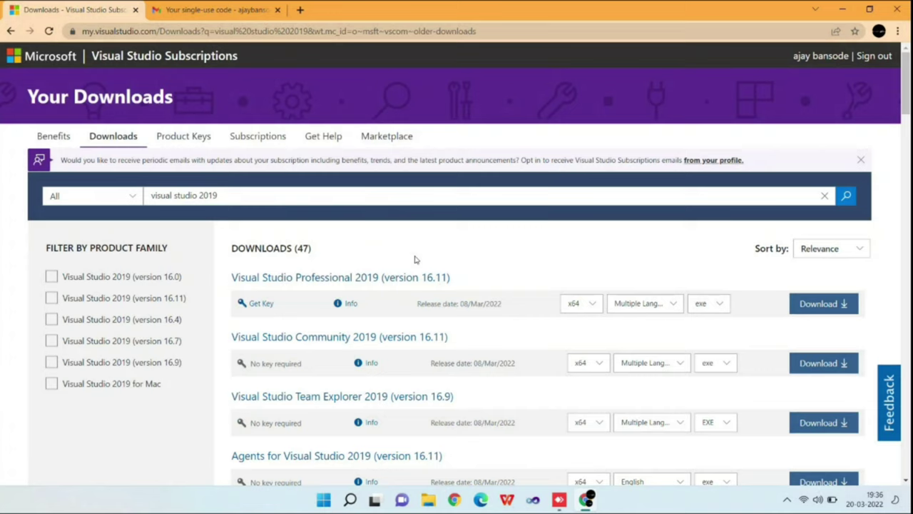
Step: Keep x64, Multiple Languages and exe for Community 2019 16.11 and start its download
scroll(416, 259, "down", 1)
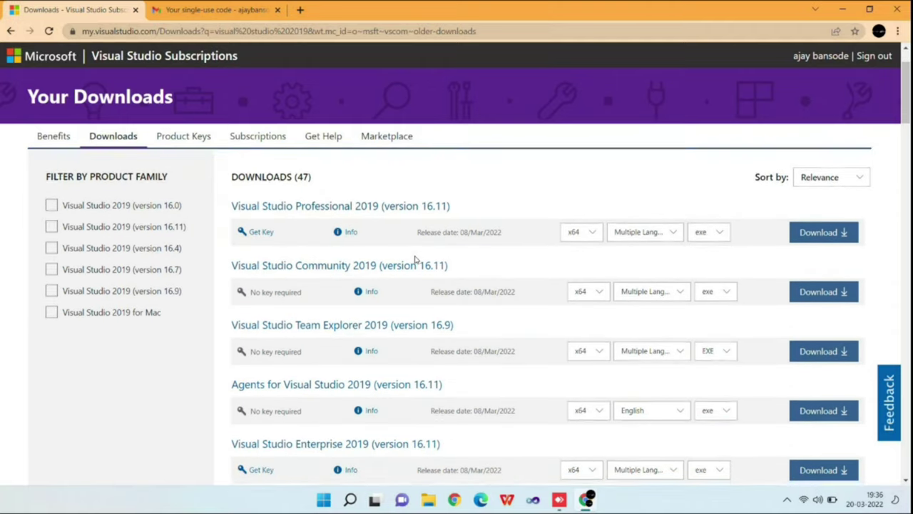
scroll(415, 259, "down", 1)
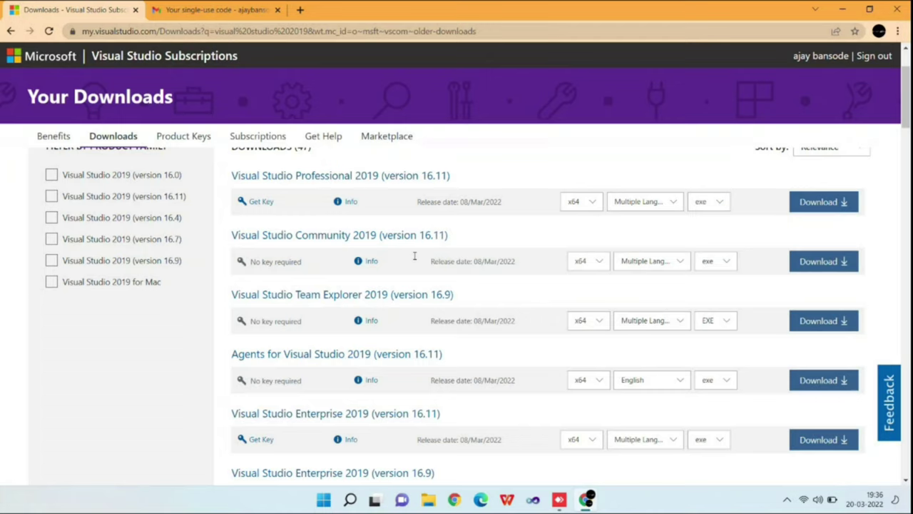
key("Tab")
key("alt+Down")
key("Escape")
key("Tab")
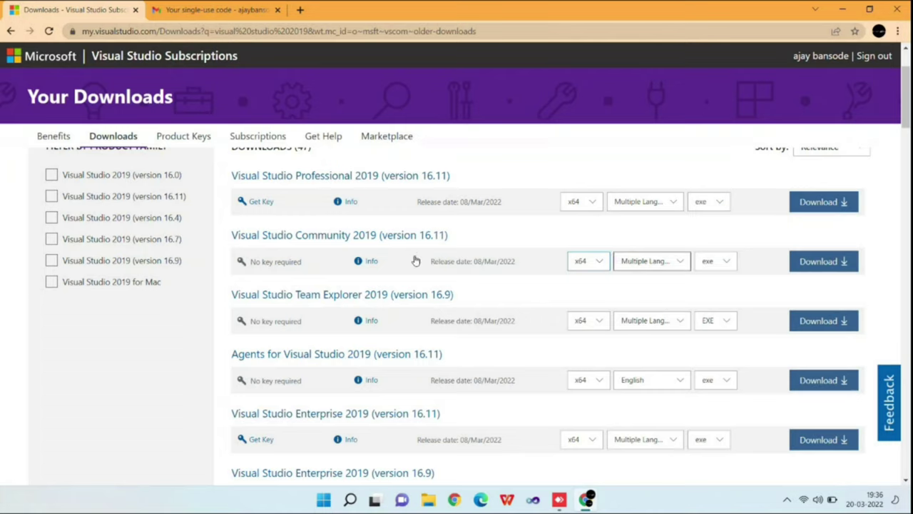
key("alt+Down")
key("Escape")
key("Tab")
key("alt+Down")
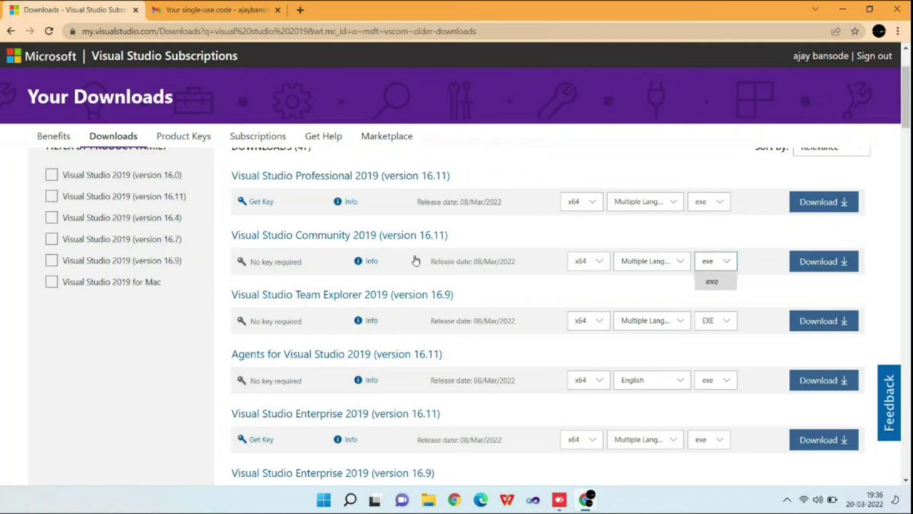
key("Escape")
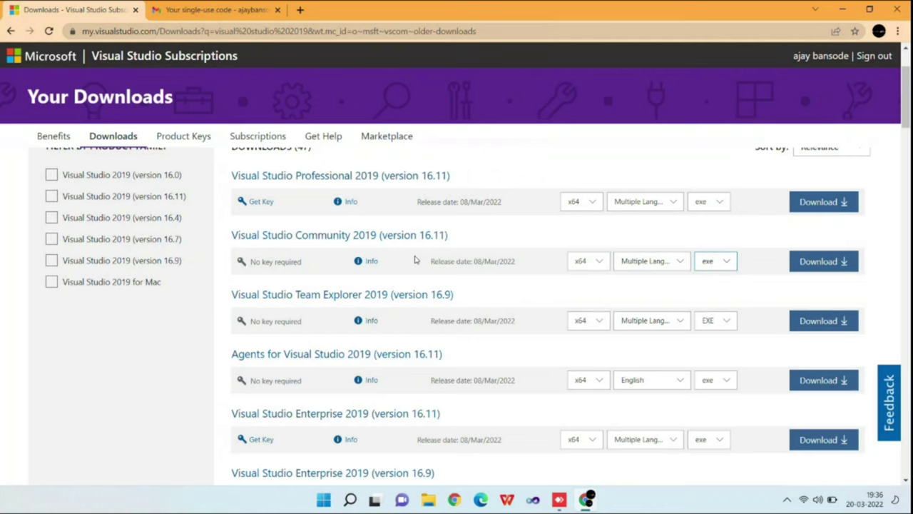
key("Tab")
key("Return")
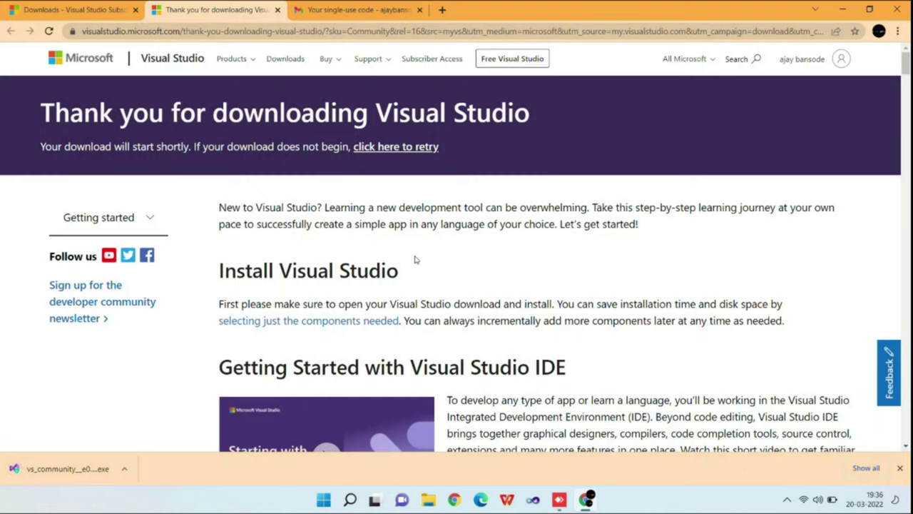
Step: Open the downloaded vs_community installer from Chrome's download bar
scroll(416, 260, "down", 1)
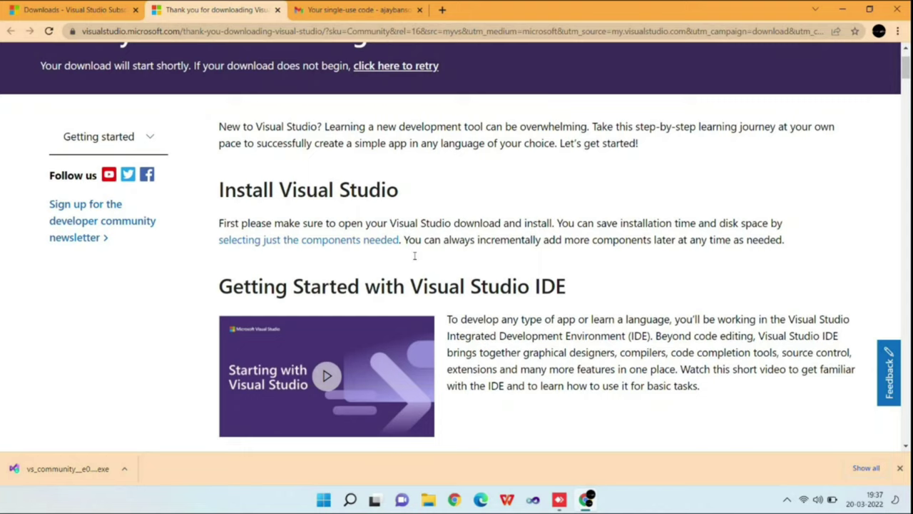
left_click(124, 468)
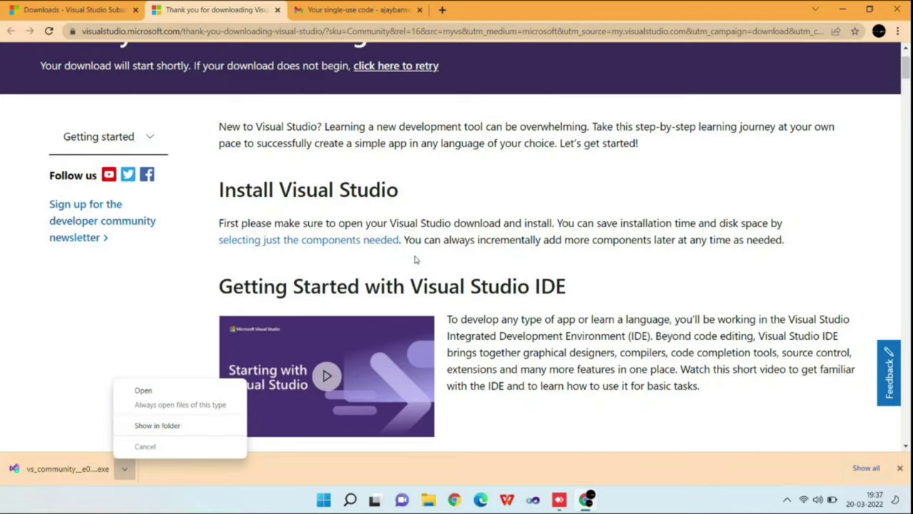
key("Down")
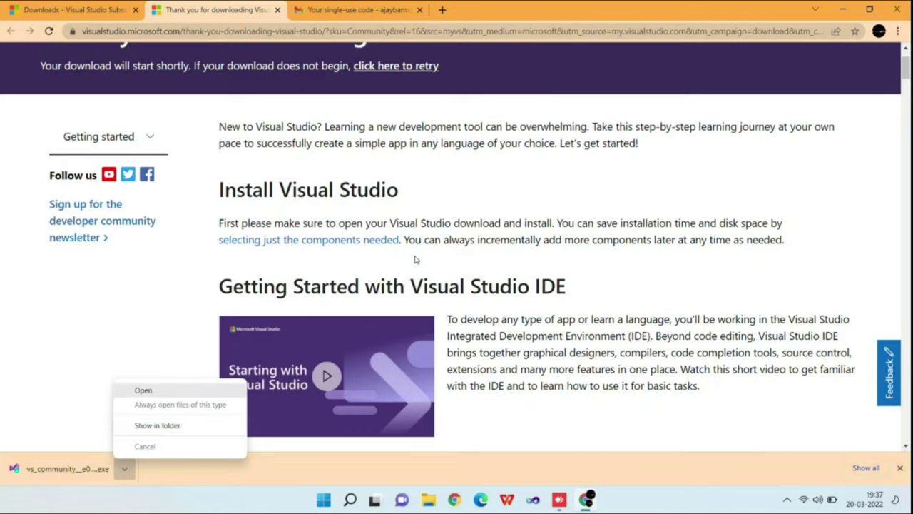
key("Return")
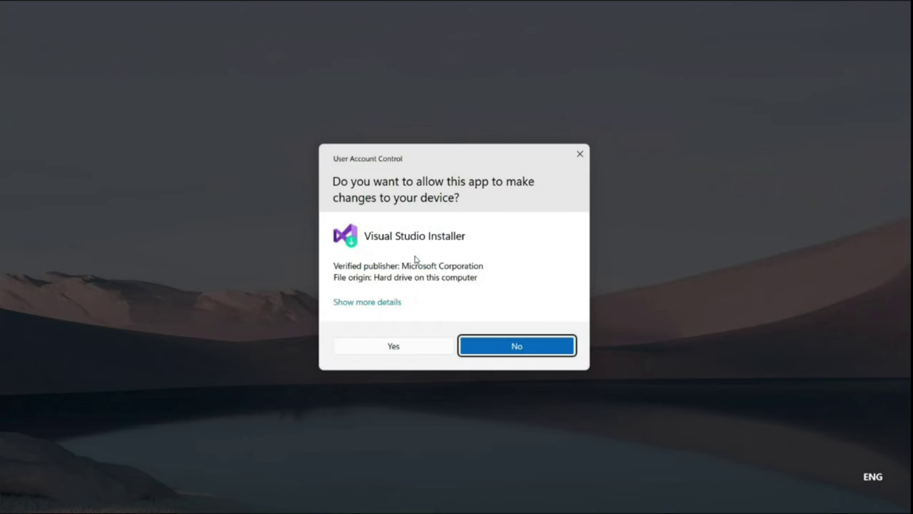
Step: Allow Visual Studio Installer to make changes in the User Account Control prompt
key("alt+y")
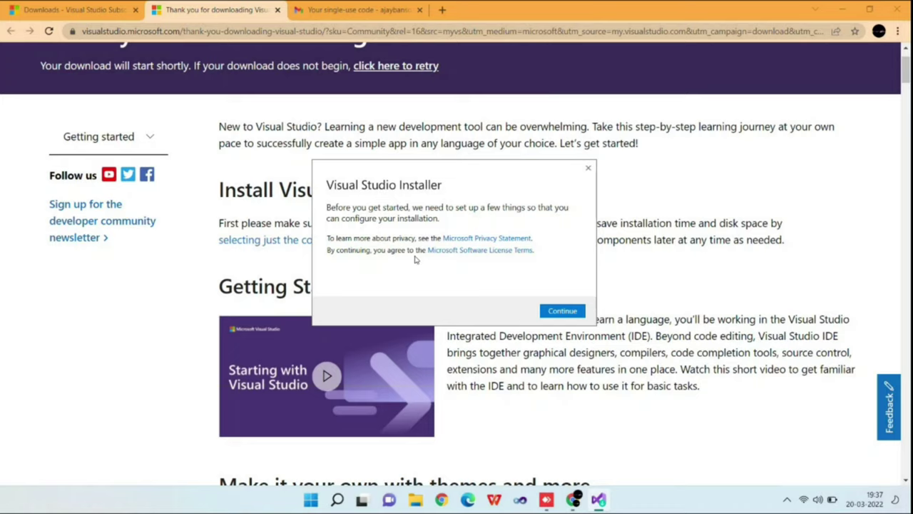
Step: Agree to the privacy and license terms and continue the installer setup
key("Return")
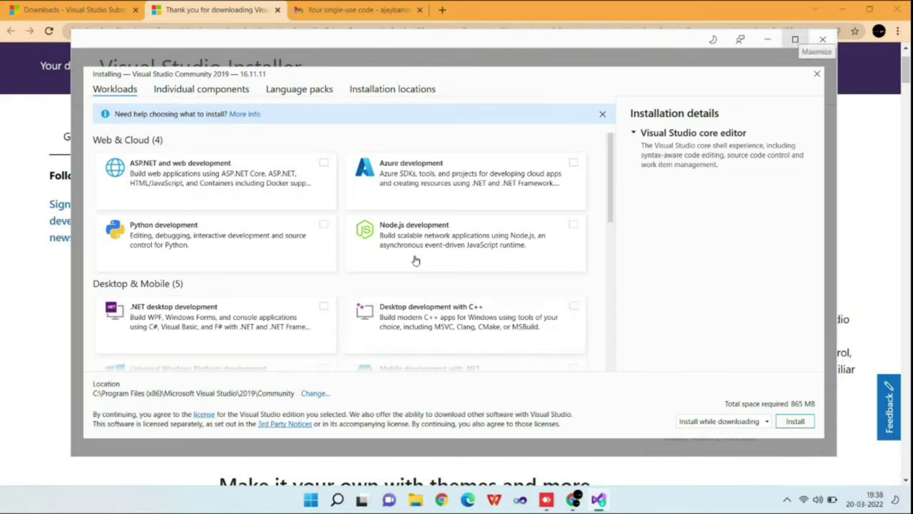
Step: Maximize the installer window and select the ASP.NET and web development workload
key("super+Up")
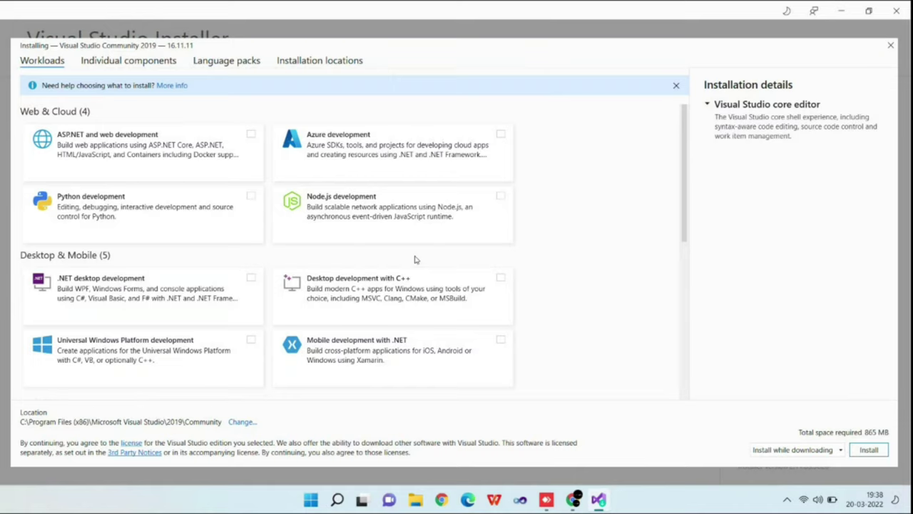
key("Tab")
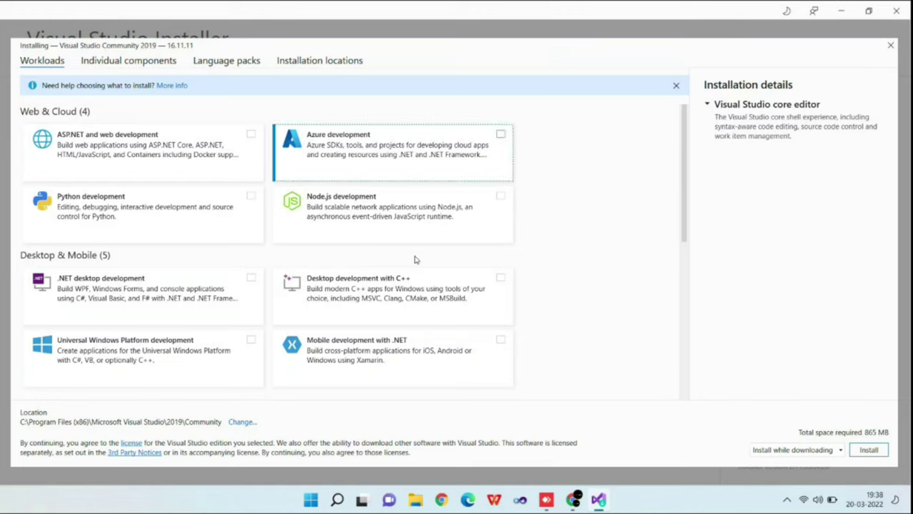
key("Left")
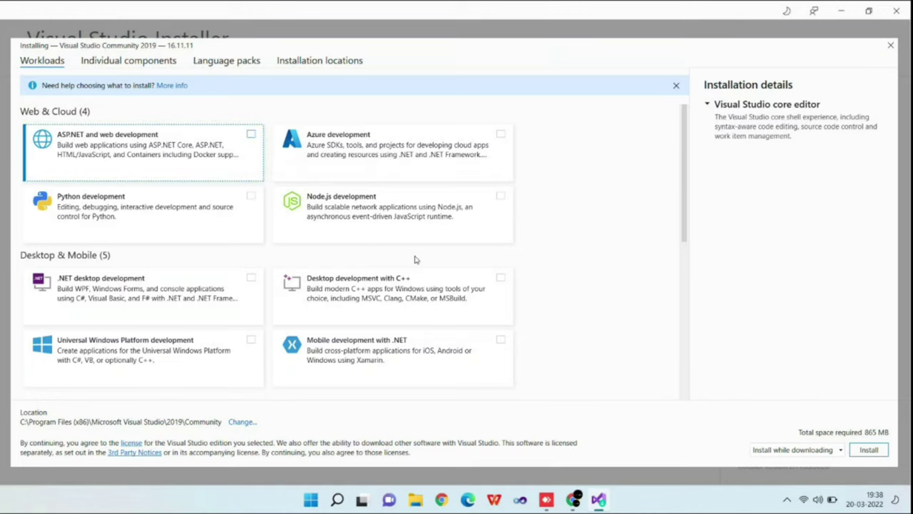
key("space")
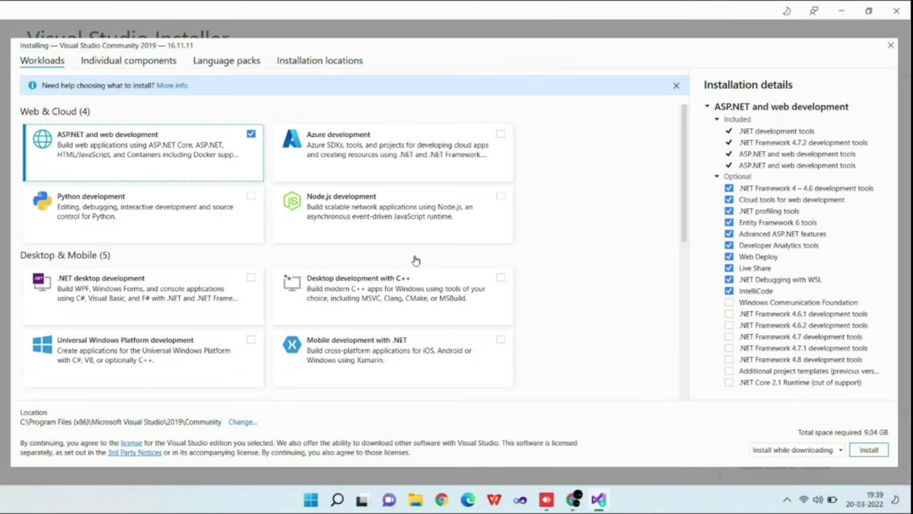
Step: Add the .NET cross-platform development workload, bringing the total to 9.39 GB
scroll(416, 261, "down", 8)
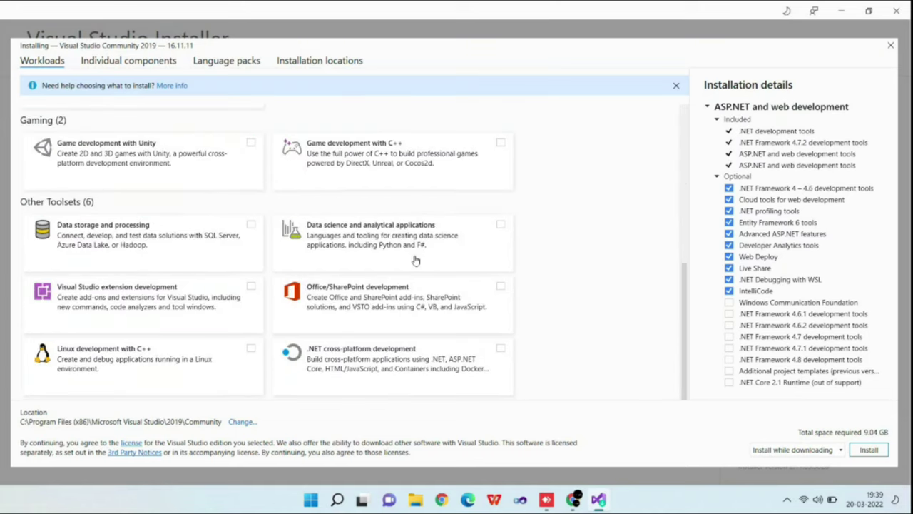
scroll(416, 260, "up", 8)
scroll(416, 261, "down", 1)
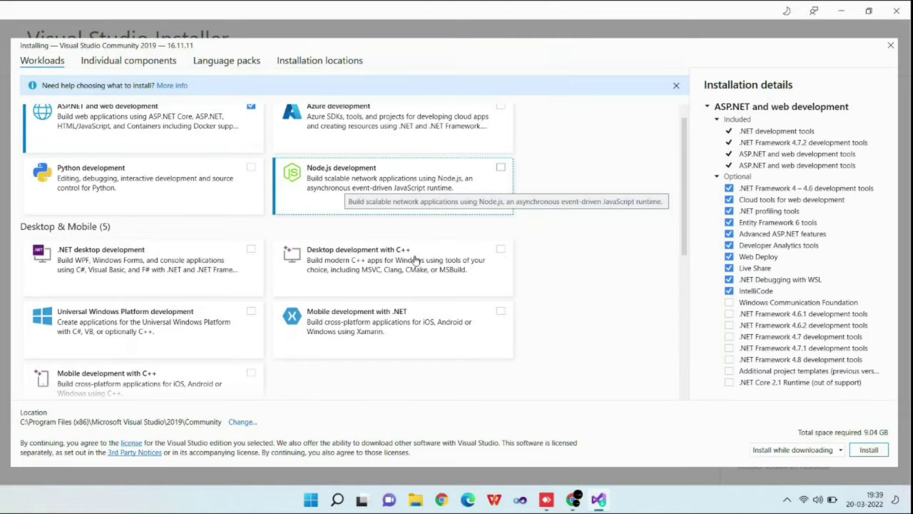
scroll(416, 261, "up", 1)
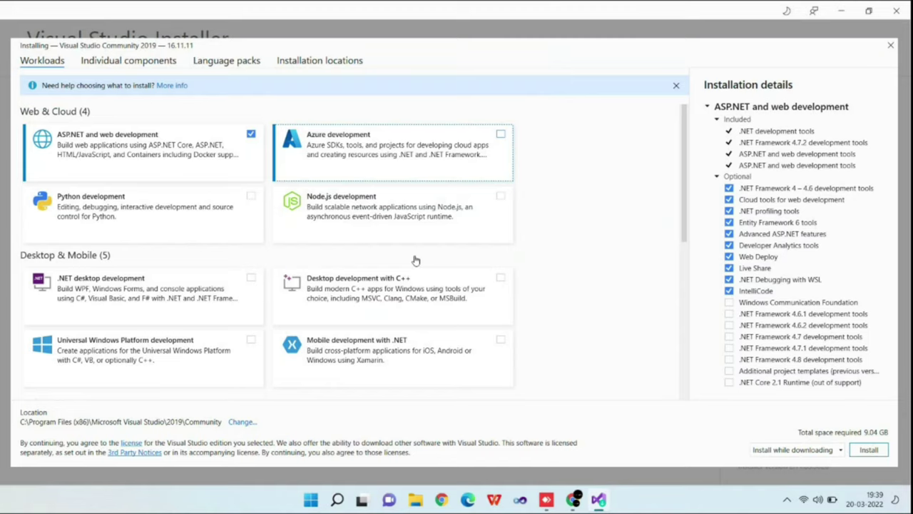
scroll(416, 261, "down", 10)
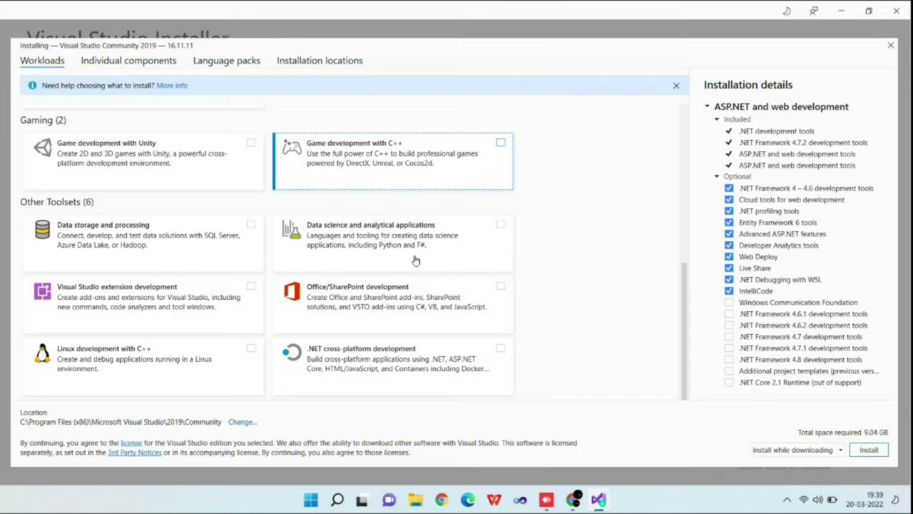
key("Down")
key("Down")
key("Down")
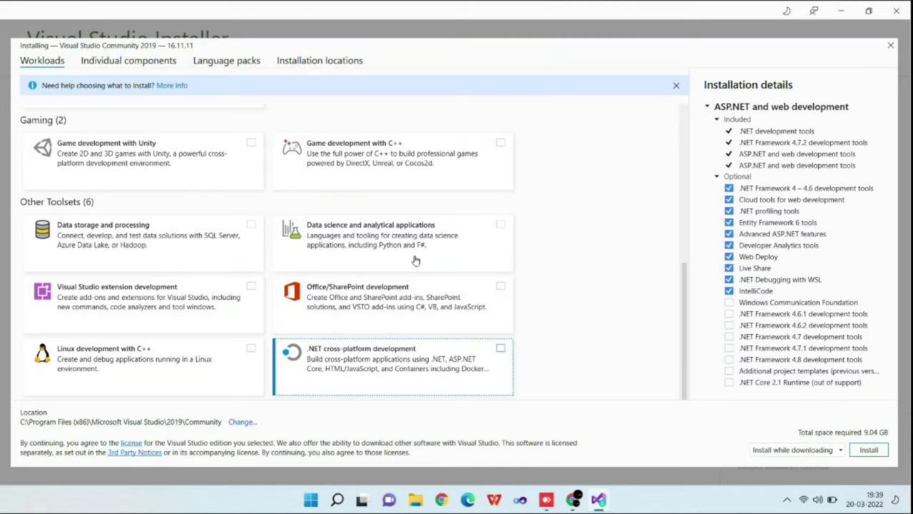
key("space")
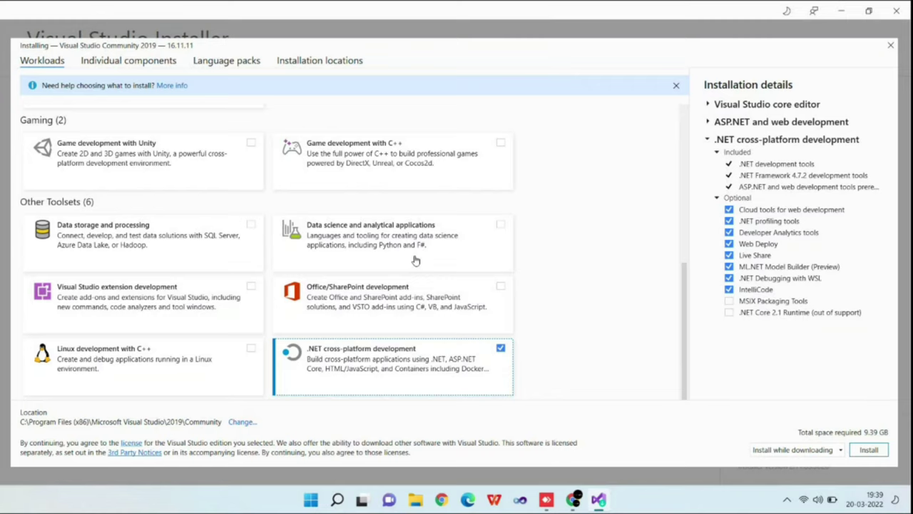
Step: Keep .NET cross-platform development checked and open the installation mode dropdown
key("space")
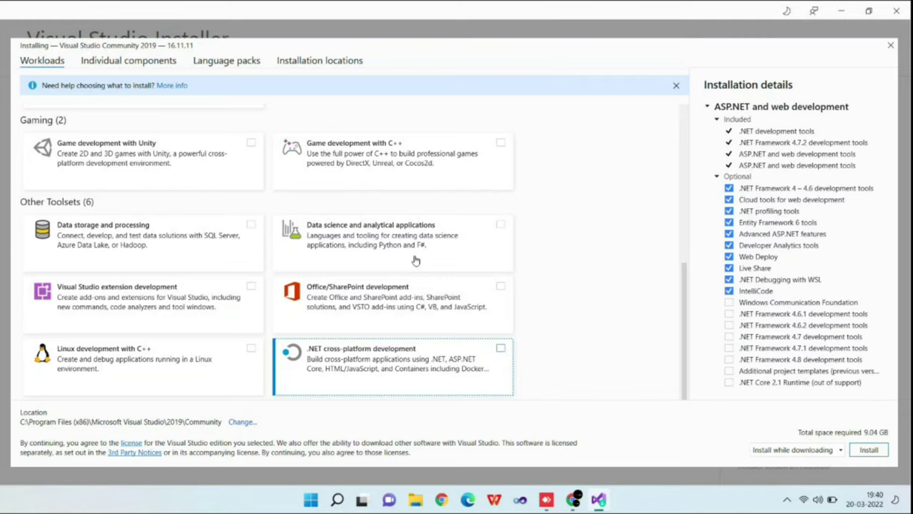
key("space")
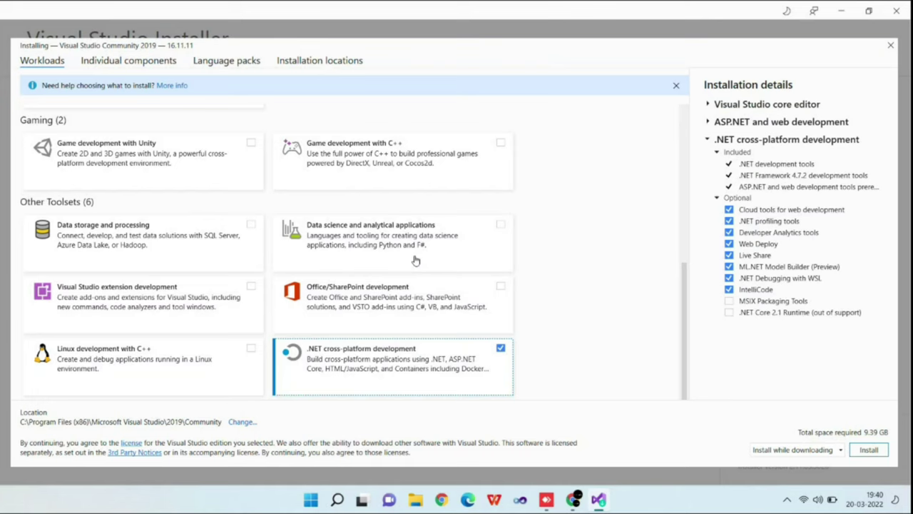
key("space")
key("space")
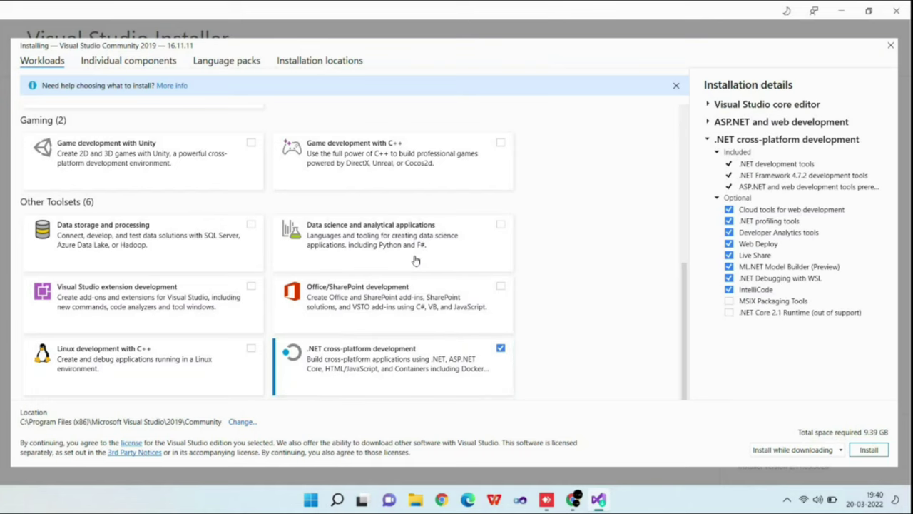
key("Up")
key("Up")
key("Up")
key("Up")
key("Up")
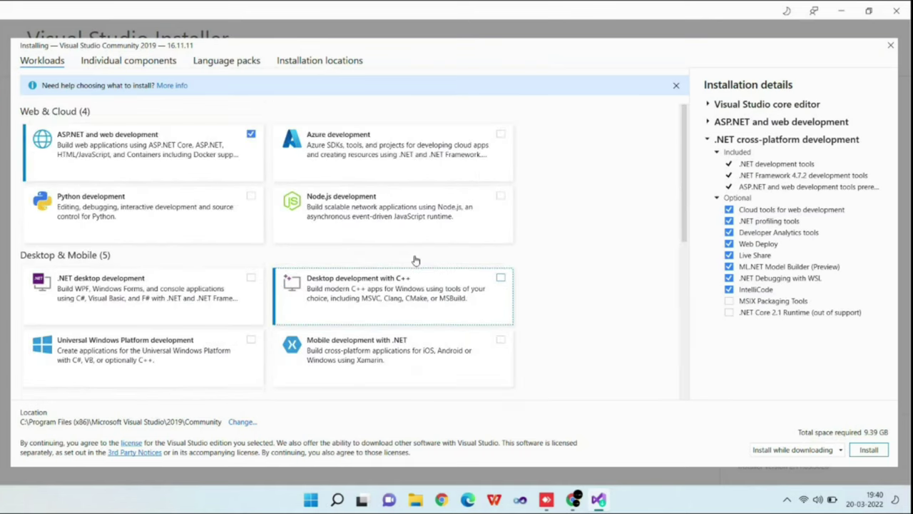
left_click(415, 260)
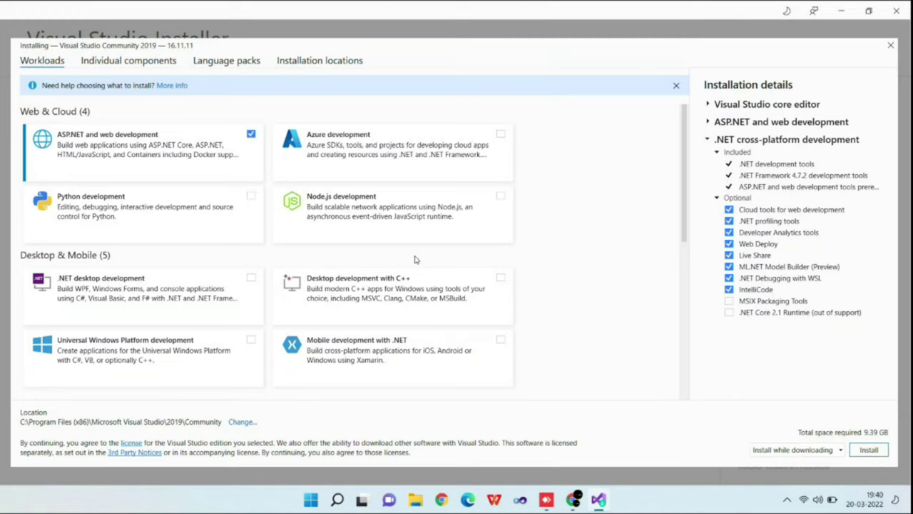
key("Tab")
key("shift+Tab")
key("alt+Down")
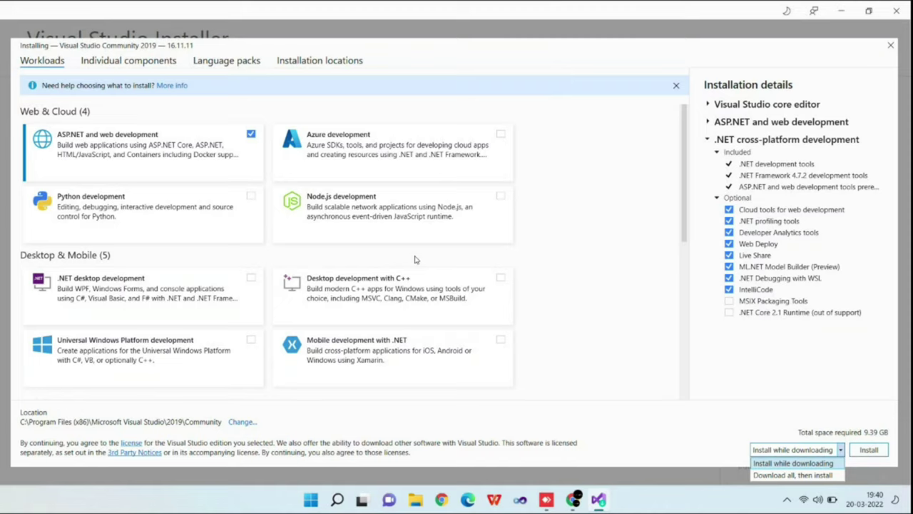
Step: Choose 'Download all, then install' mode, keeping ASP.NET and web development selected
key("Down")
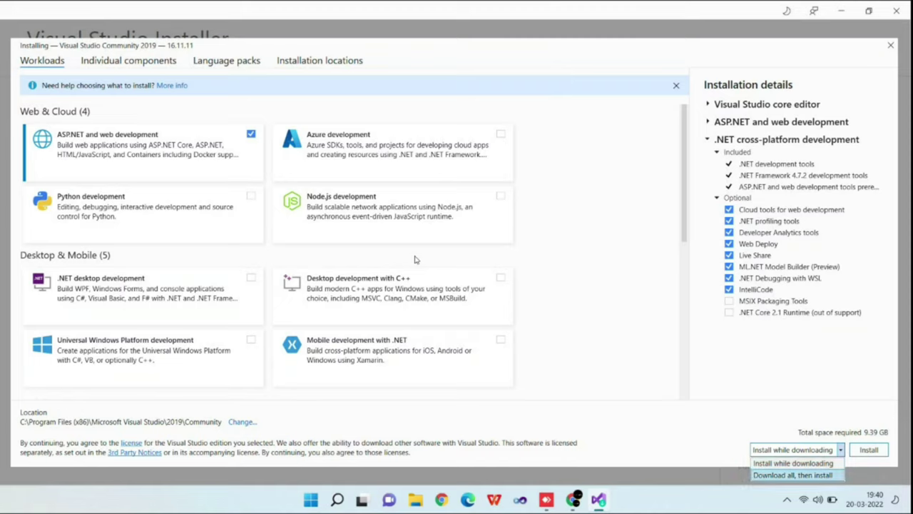
key("Return")
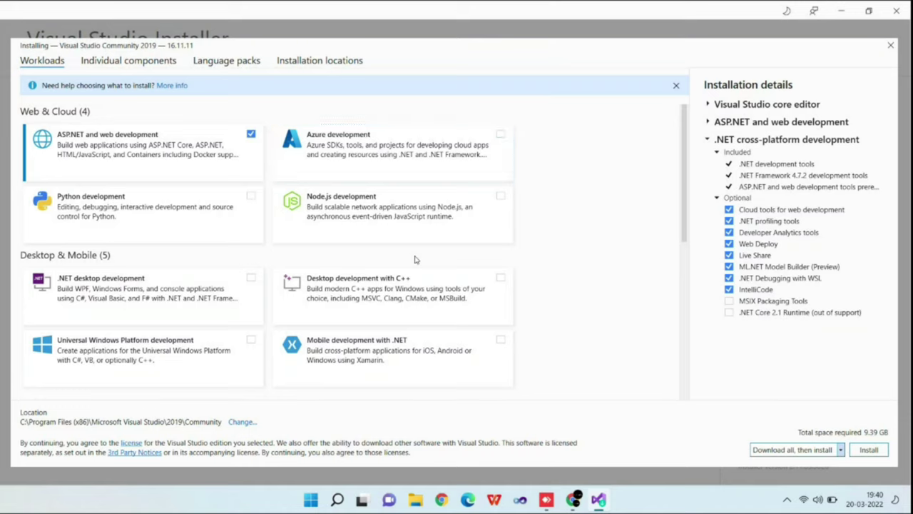
key("space")
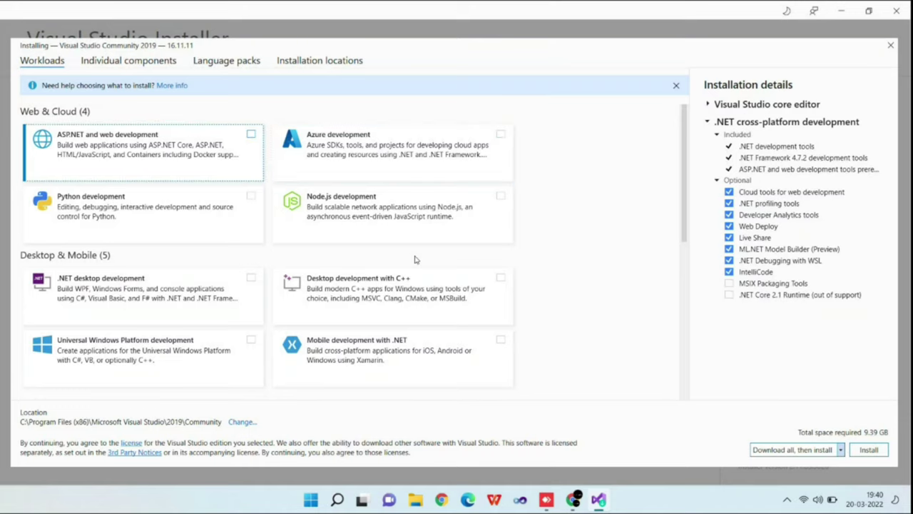
key("space")
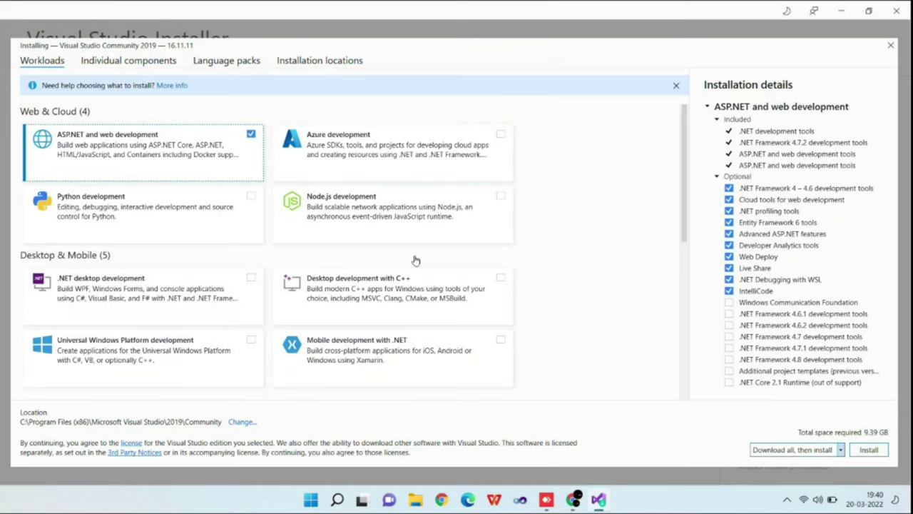
Step: Start installing Visual Studio Community 2019 with the two selected workloads
key("Down")
key("Right")
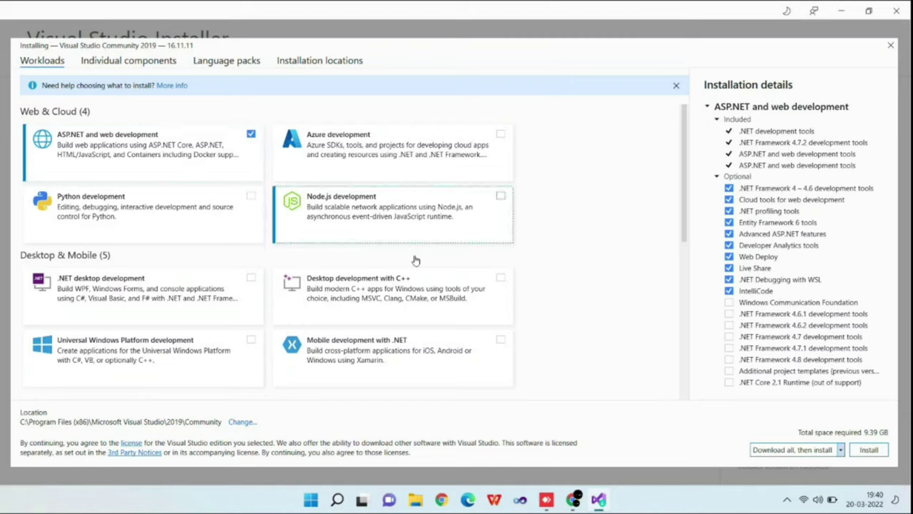
key("Tab")
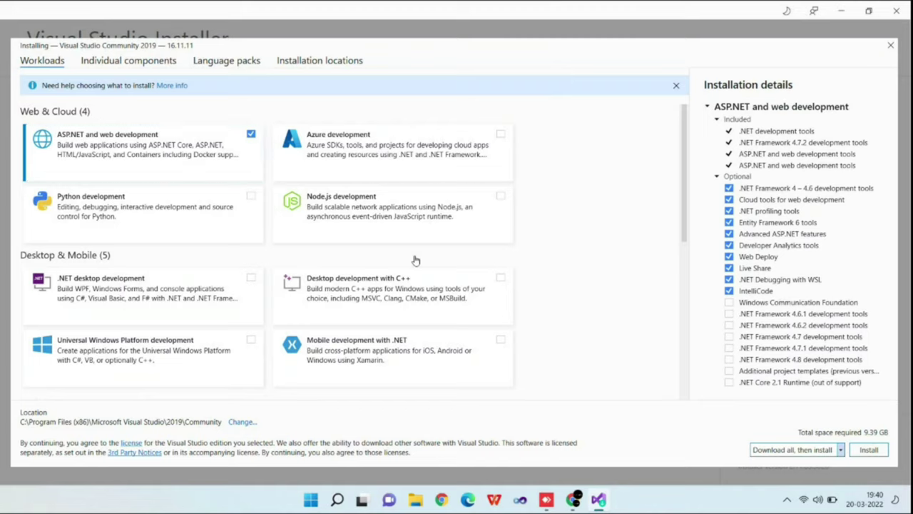
key("Tab")
key("Tab")
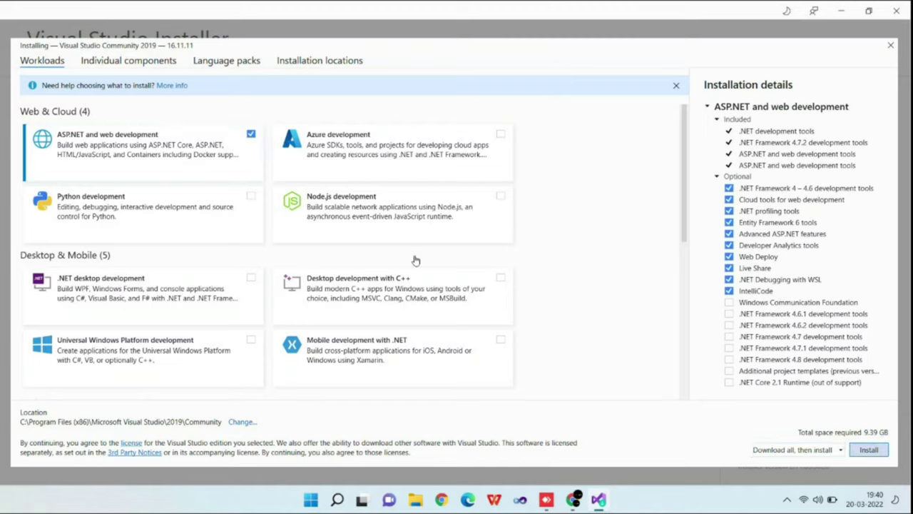
key("Return")
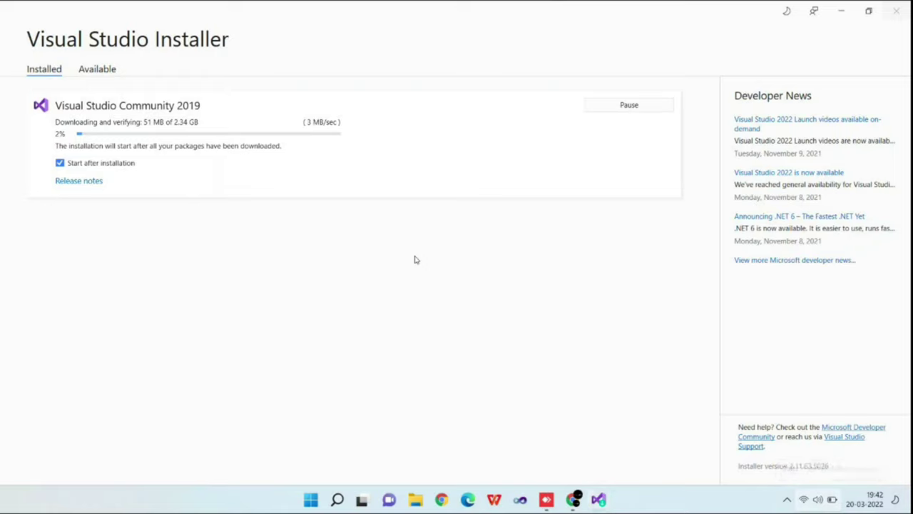
Step: Open the Windows quick settings panel
key("super+a")
key("super+a")
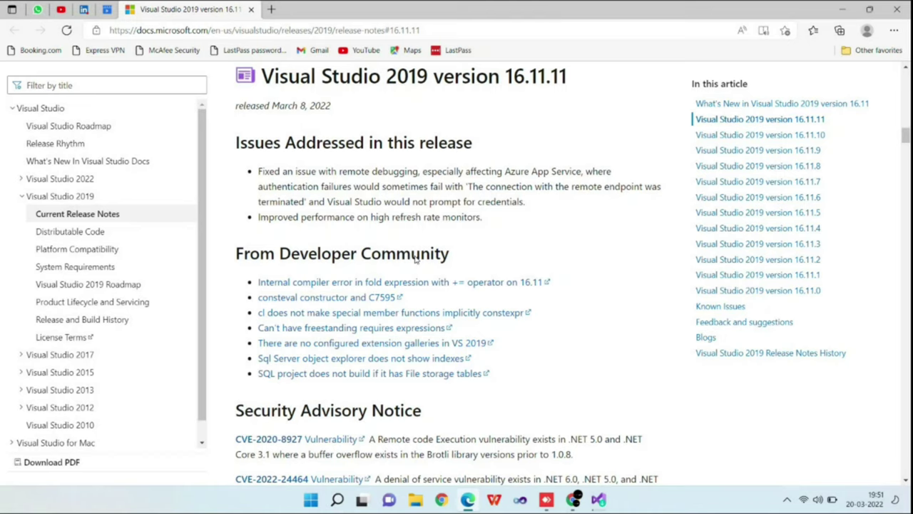
Step: Scroll down the Visual Studio 2019 release notes from 16.11.11 through 16.11.8
scroll(415, 258, "down", 1)
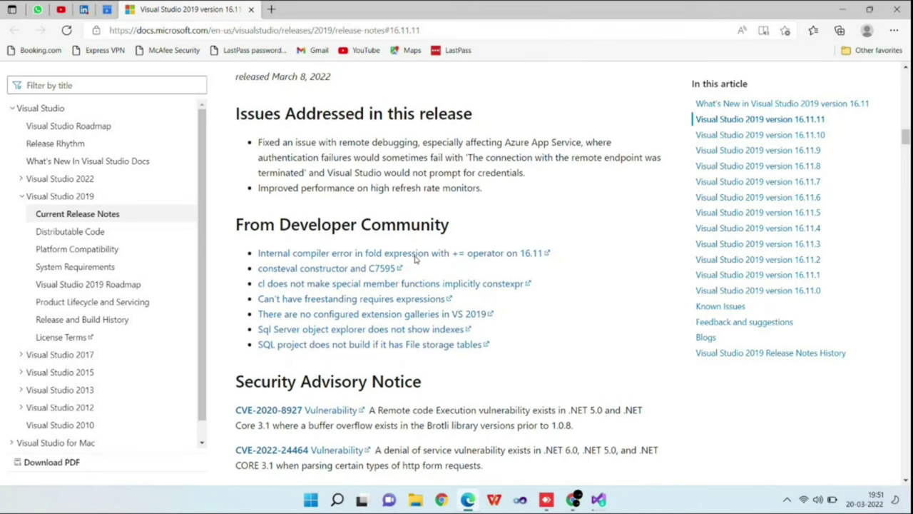
scroll(415, 258, "down", 1)
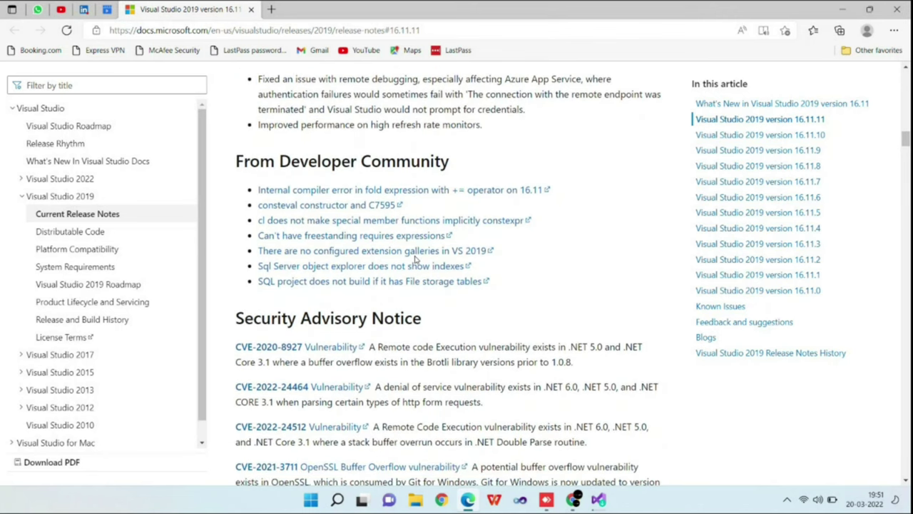
scroll(415, 259, "down", 3)
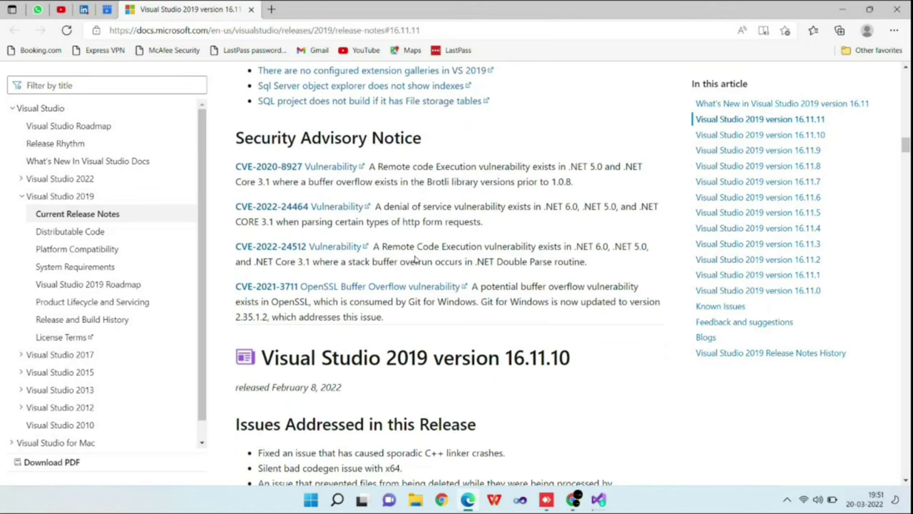
scroll(415, 259, "down", 10)
scroll(415, 258, "down", 3)
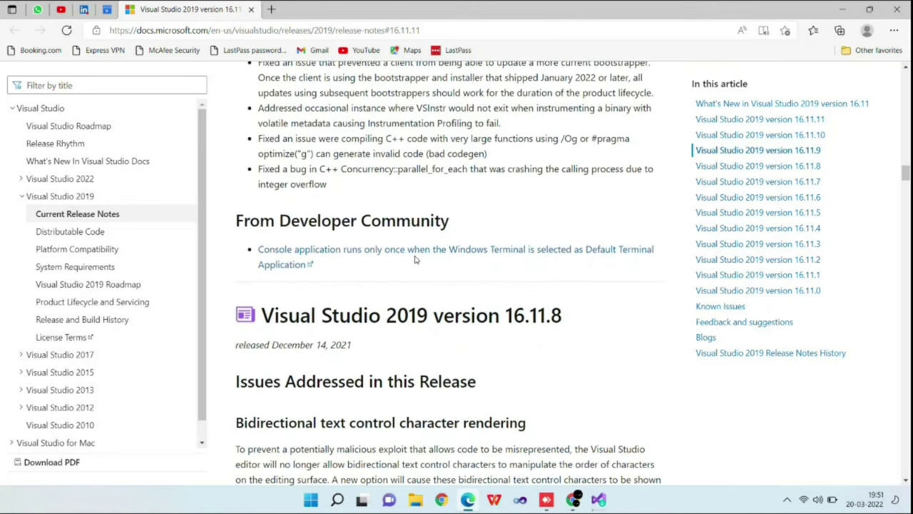